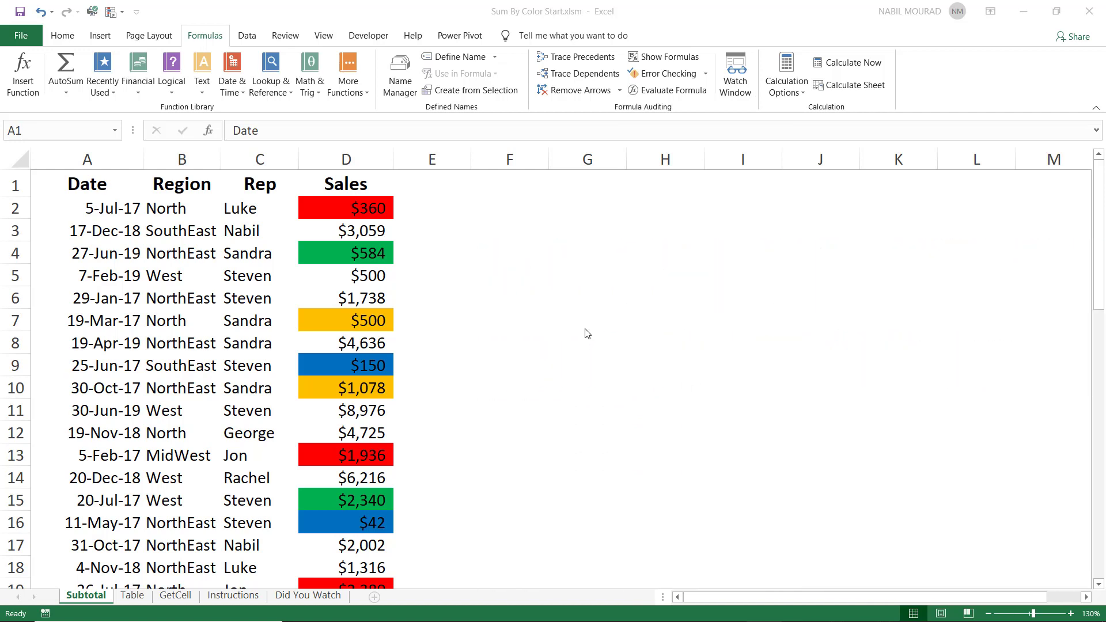
# Start a SUBTOTAL formula in cell D51, directly below the last Sales value
pyautogui.click(365, 203)
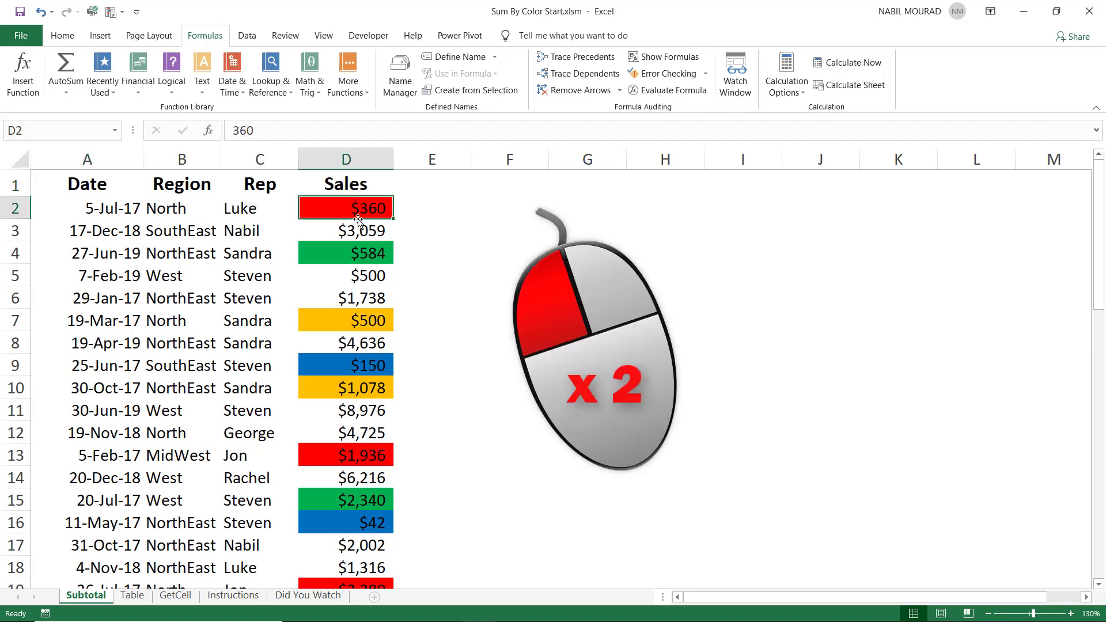
pyautogui.doubleClick(358, 219)
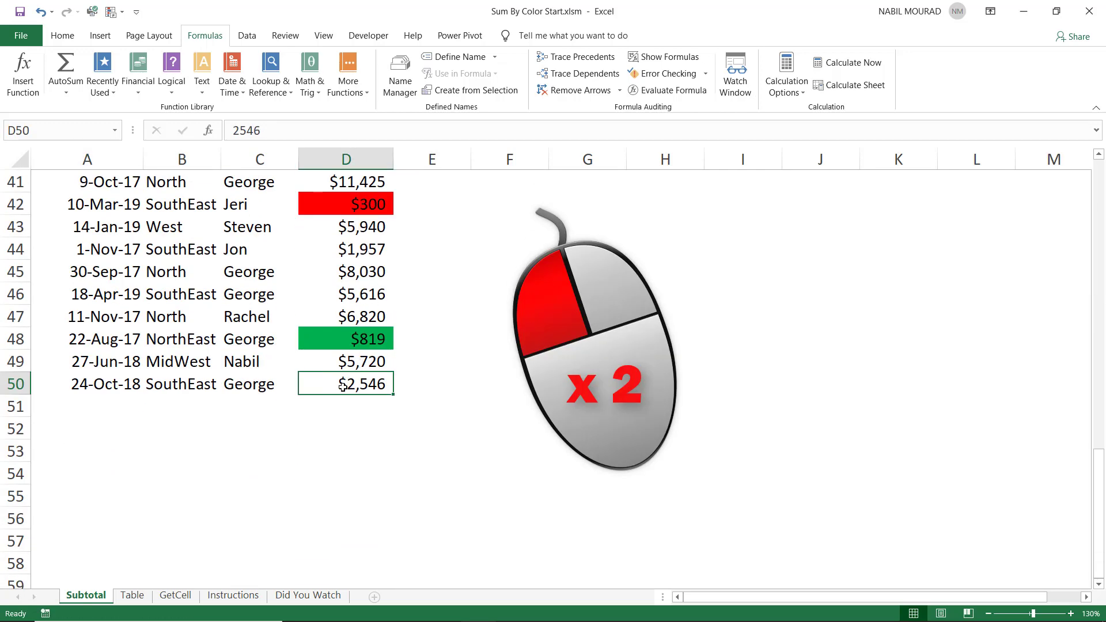
pyautogui.click(337, 408)
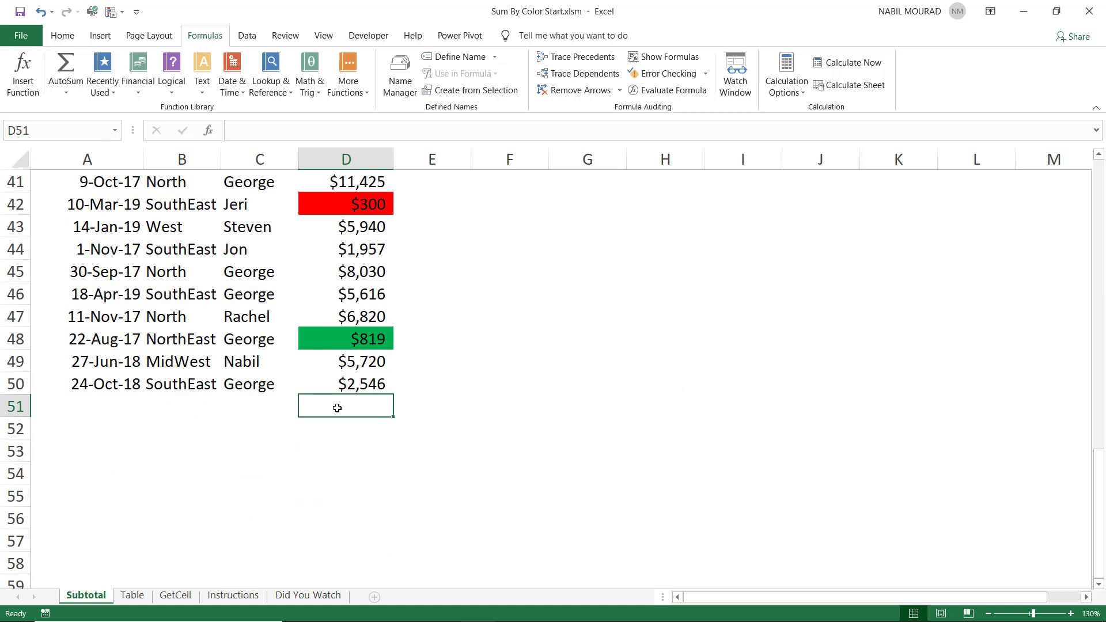
pyautogui.write('=')
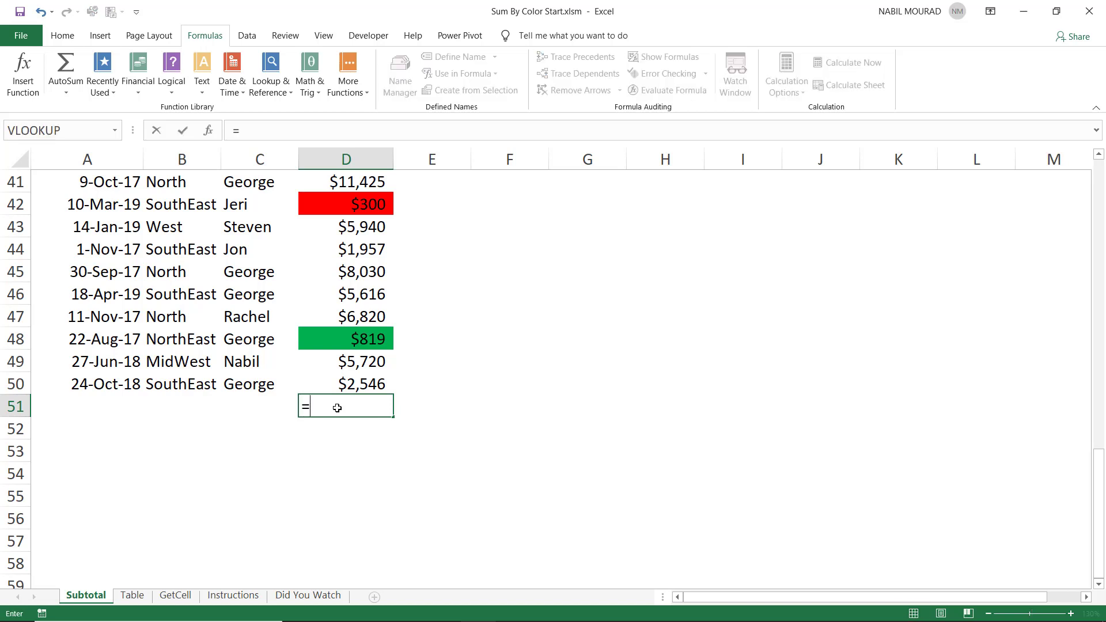
pyautogui.write('subto')
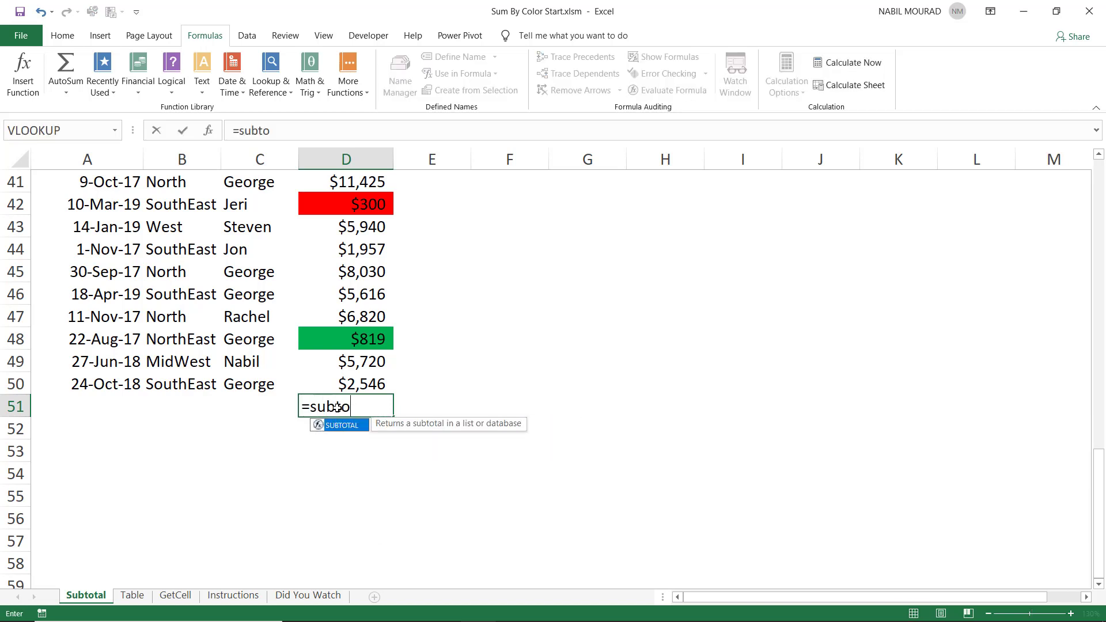
pyautogui.press('Tab')
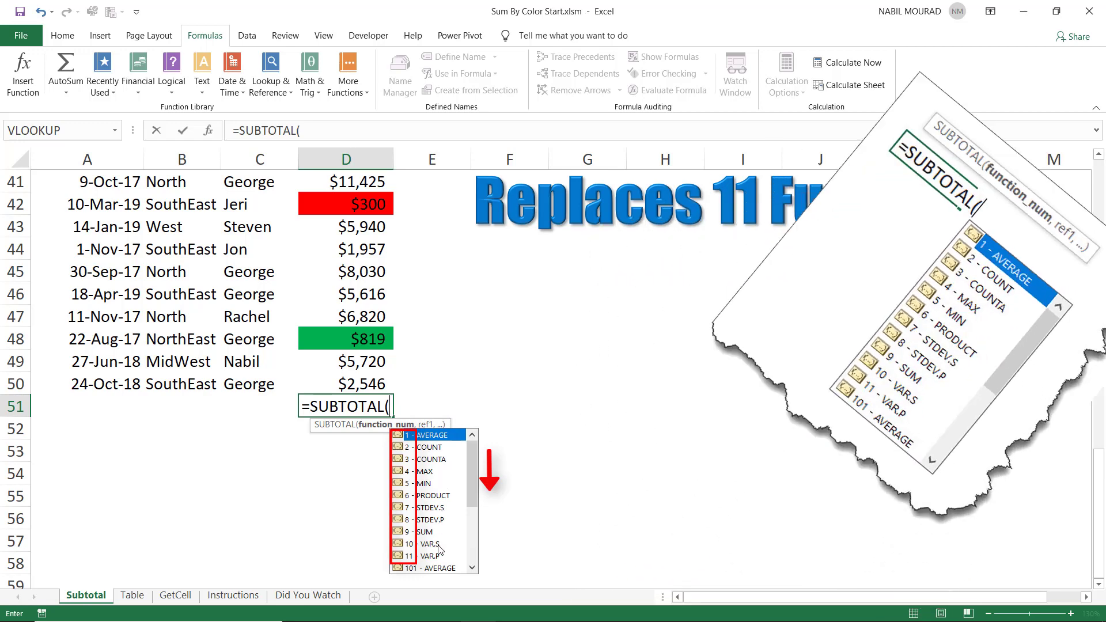
# Choose 109 - SUM as the function number of the SUBTOTAL formula
pyautogui.scroll(-2, 439, 549)
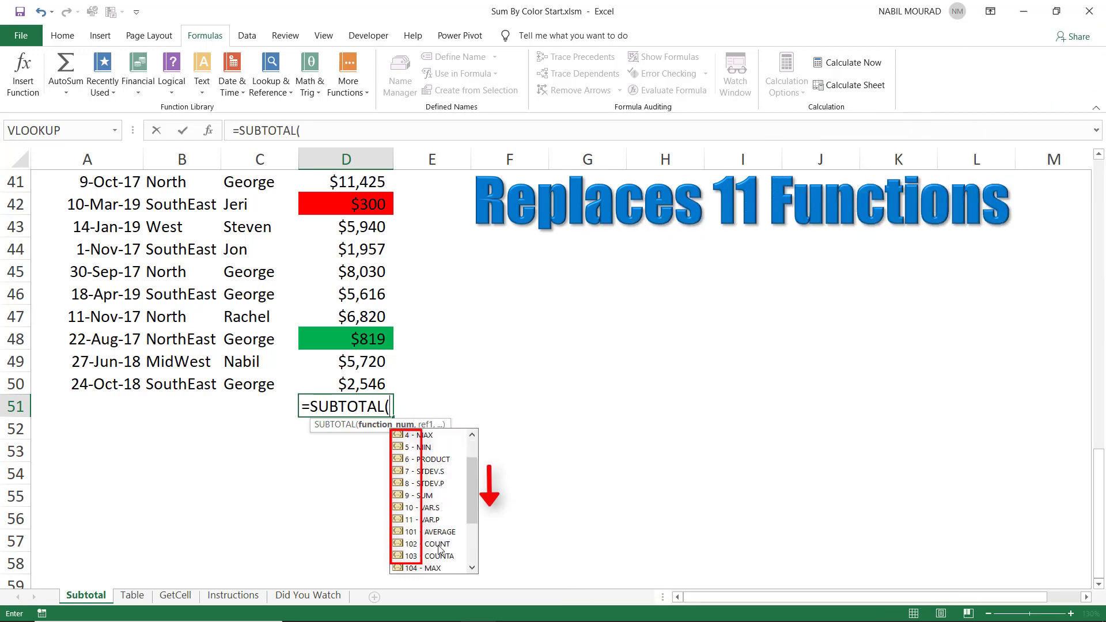
pyautogui.scroll(-1, 439, 549)
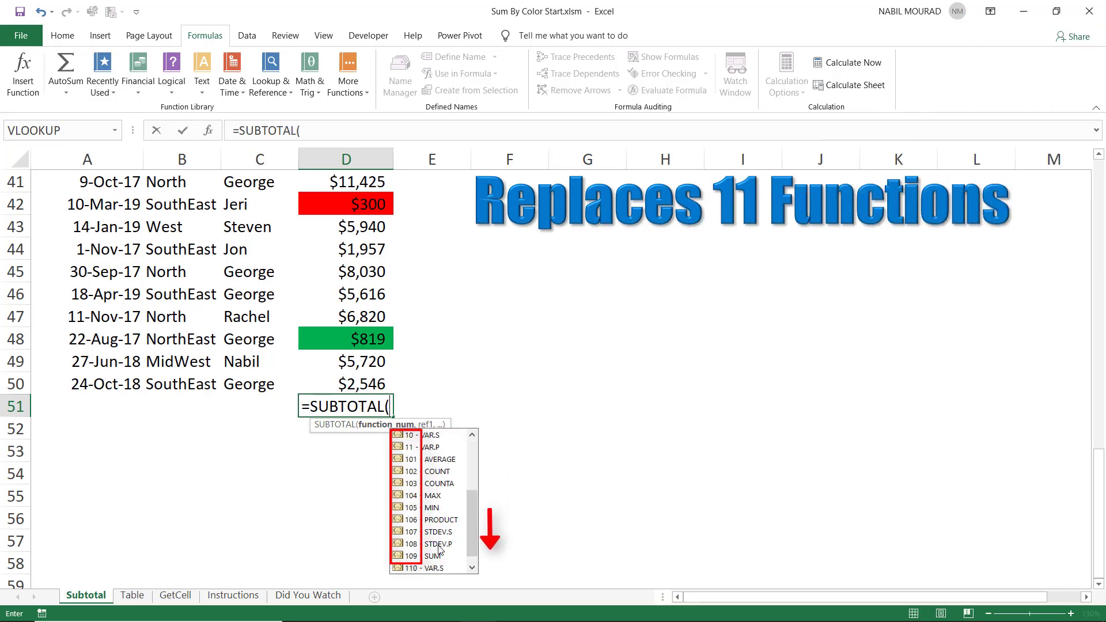
pyautogui.scroll(-1, 439, 549)
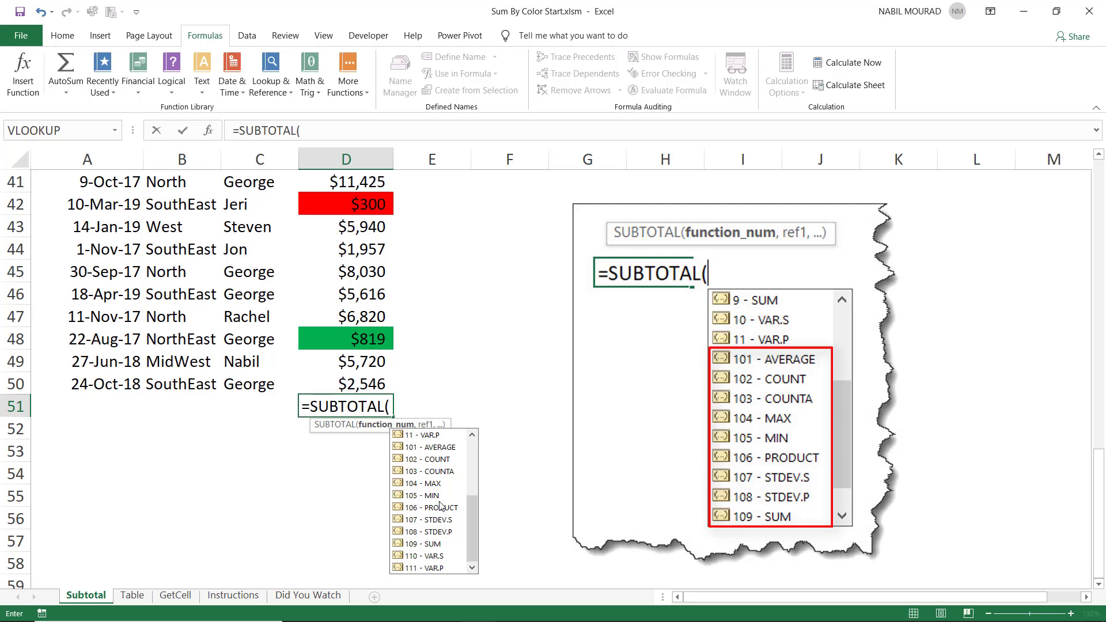
pyautogui.scroll(3, 433, 449)
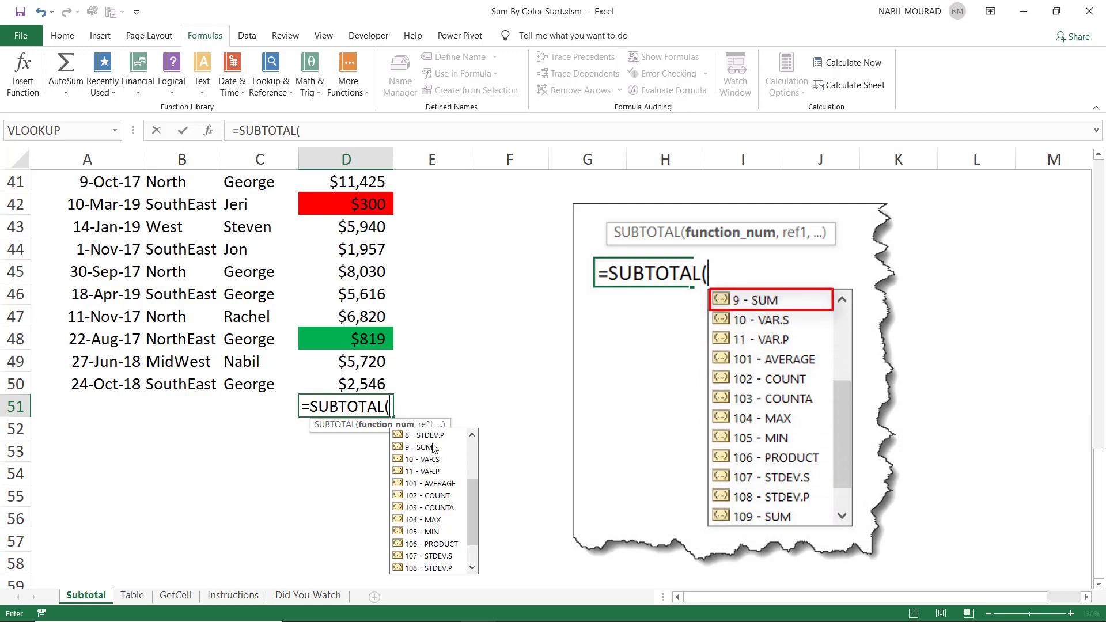
pyautogui.scroll(-1, 435, 472)
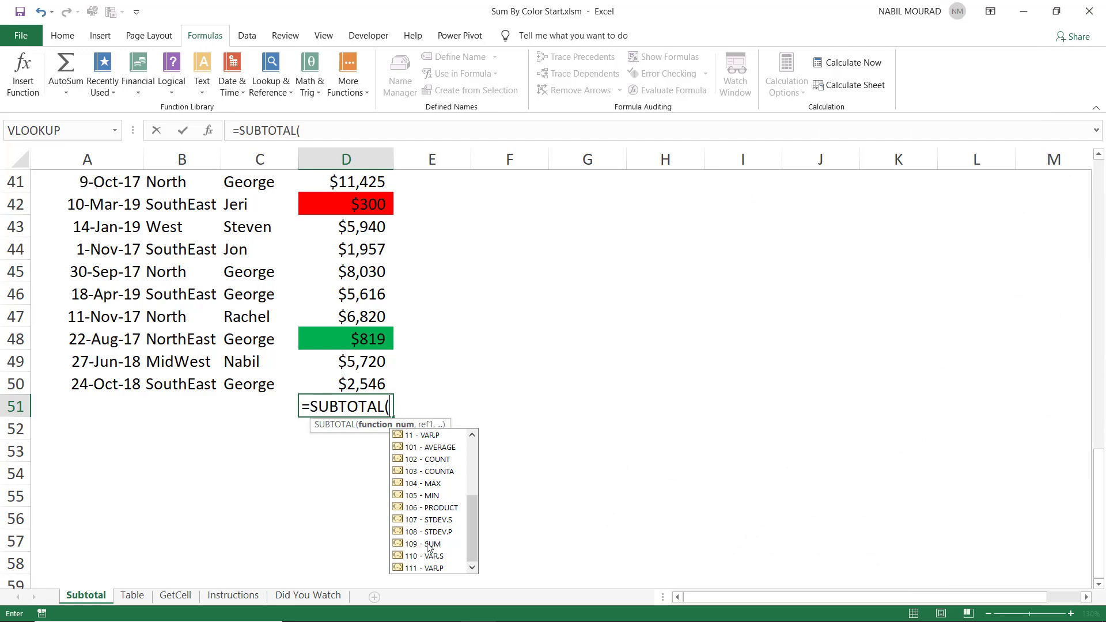
pyautogui.click(425, 545)
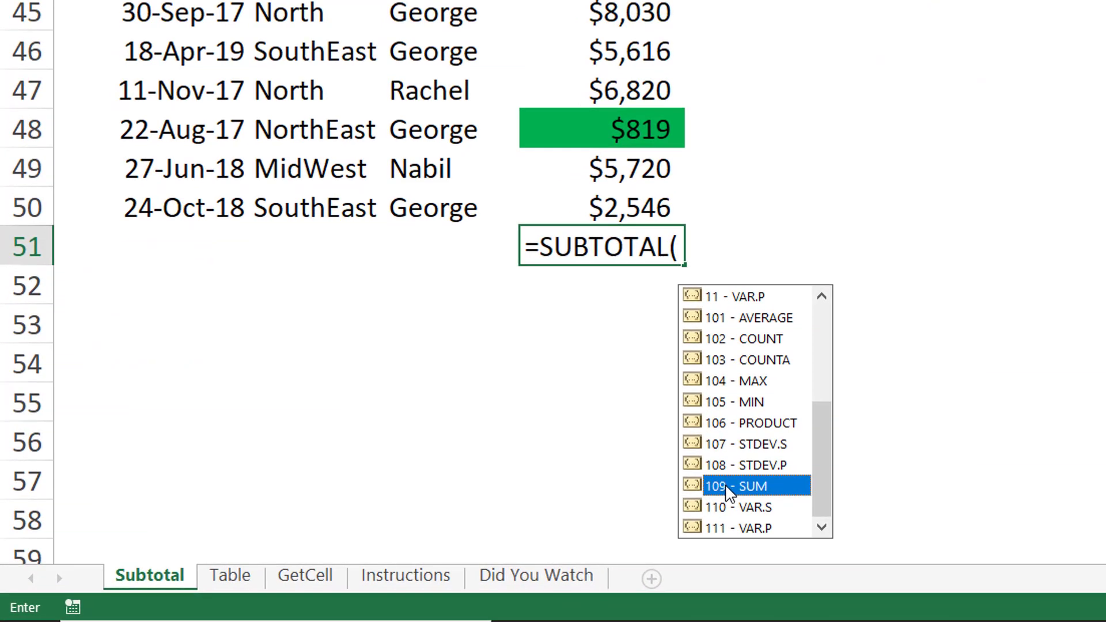
pyautogui.doubleClick(729, 488)
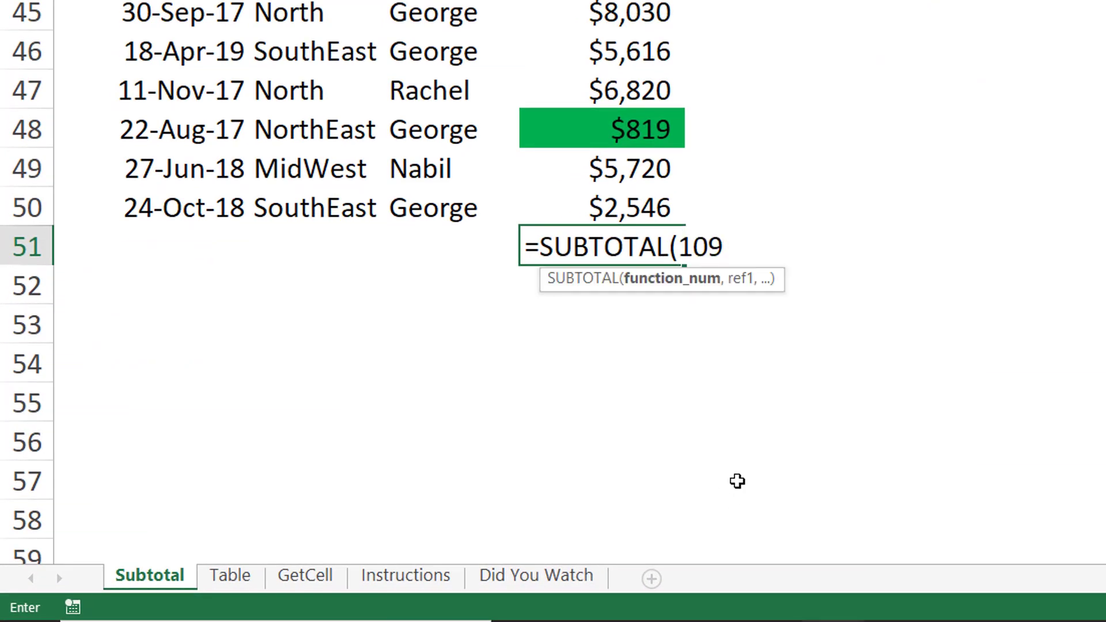
# Complete the SUBTOTAL formula with the Sales range D2:D50, excluding the header, and enter it
pyautogui.write(',')
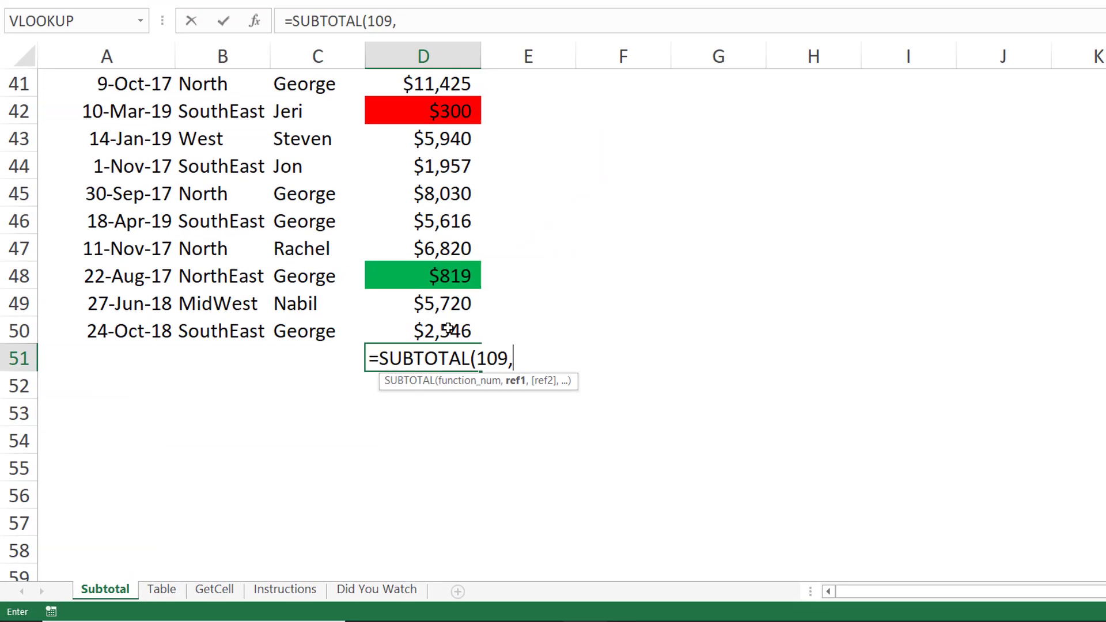
pyautogui.press('Up')
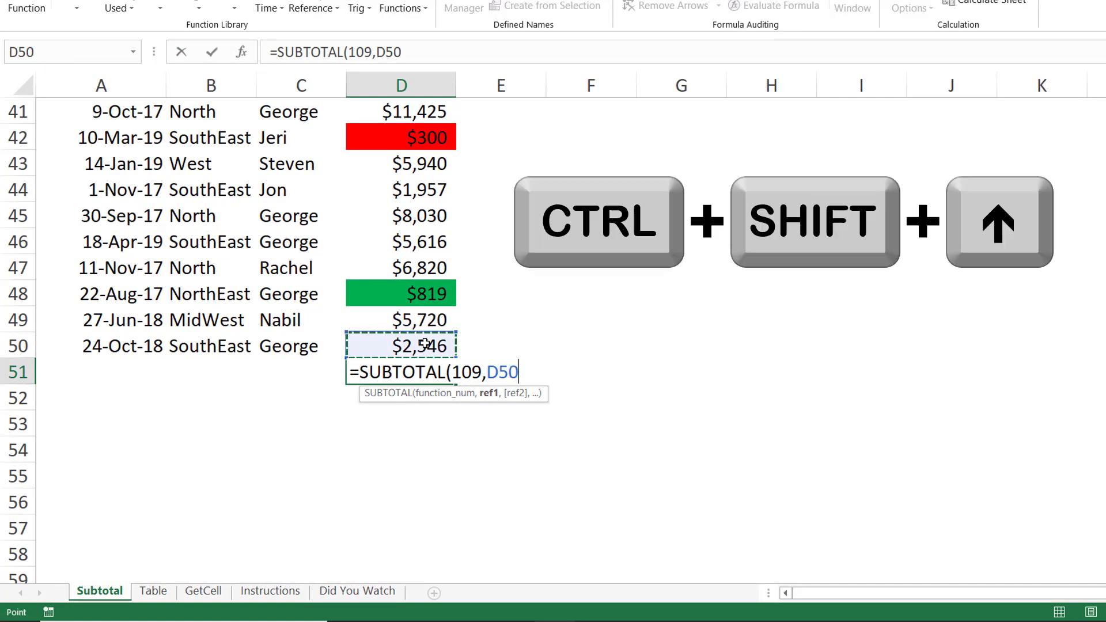
pyautogui.hotkey('ctrl', 'shift', 'Up')
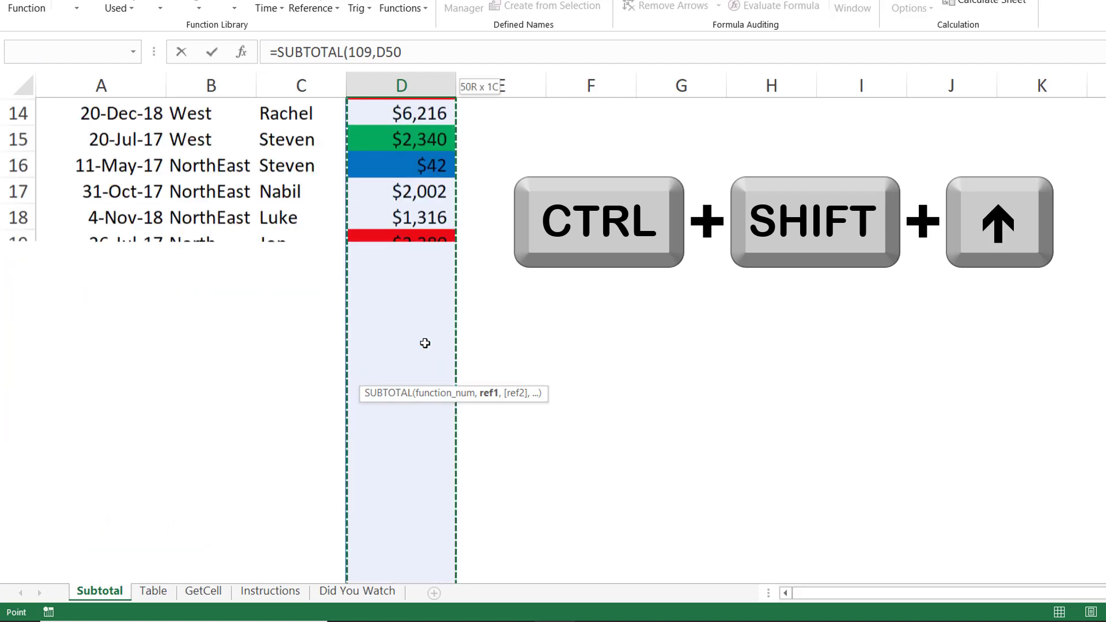
pyautogui.hotkey('shift', 'Down')
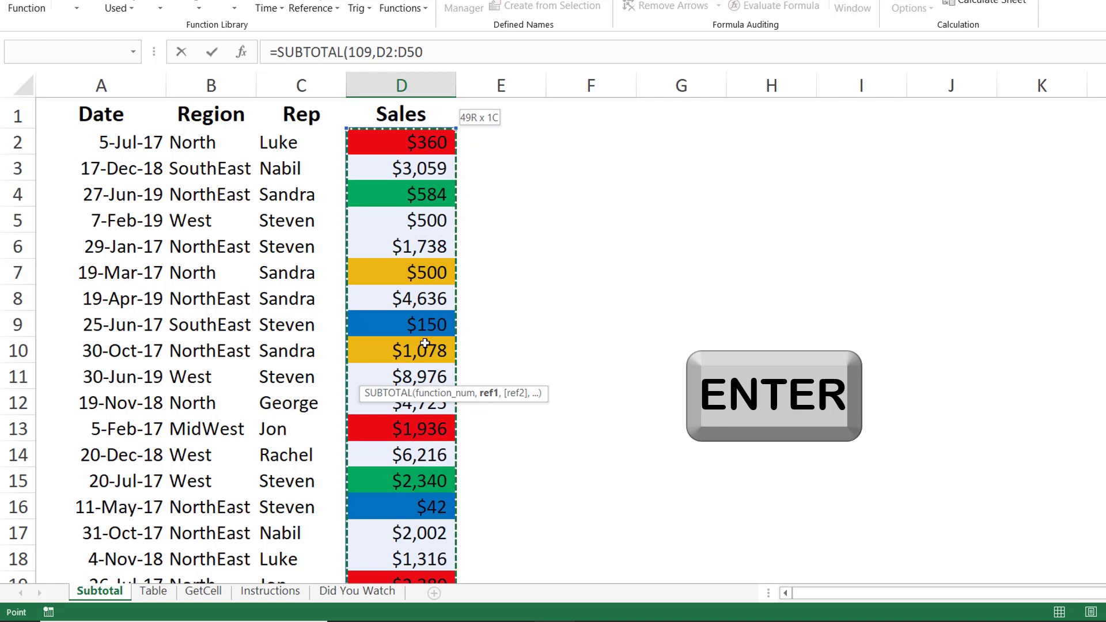
pyautogui.press('Return')
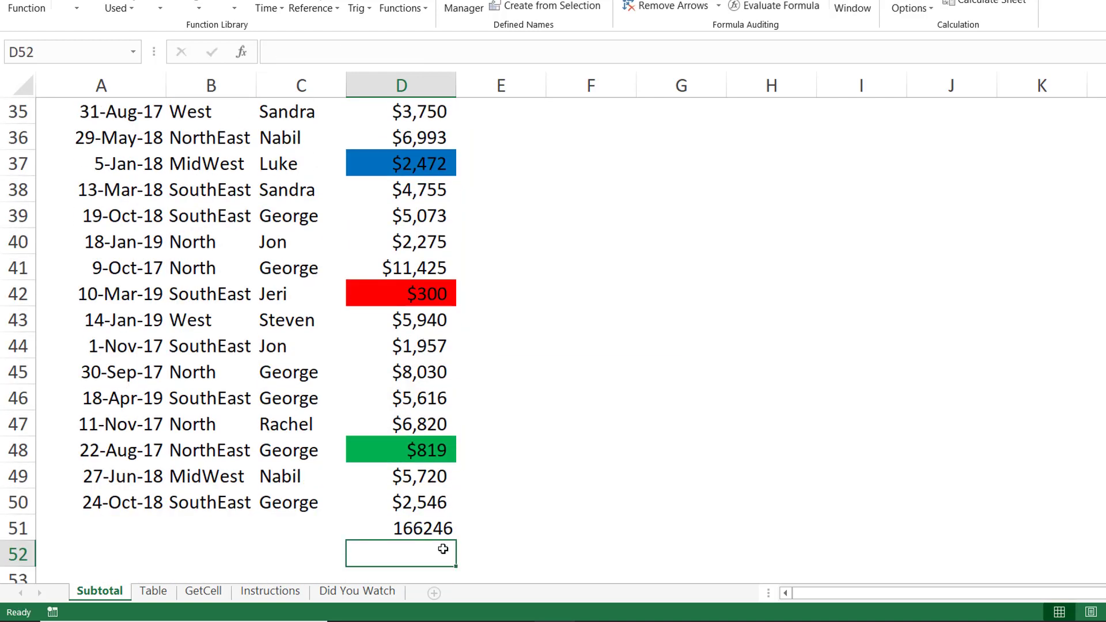
# Format the Sales subtotal in D51 as currency with two decimal places
pyautogui.click(415, 533)
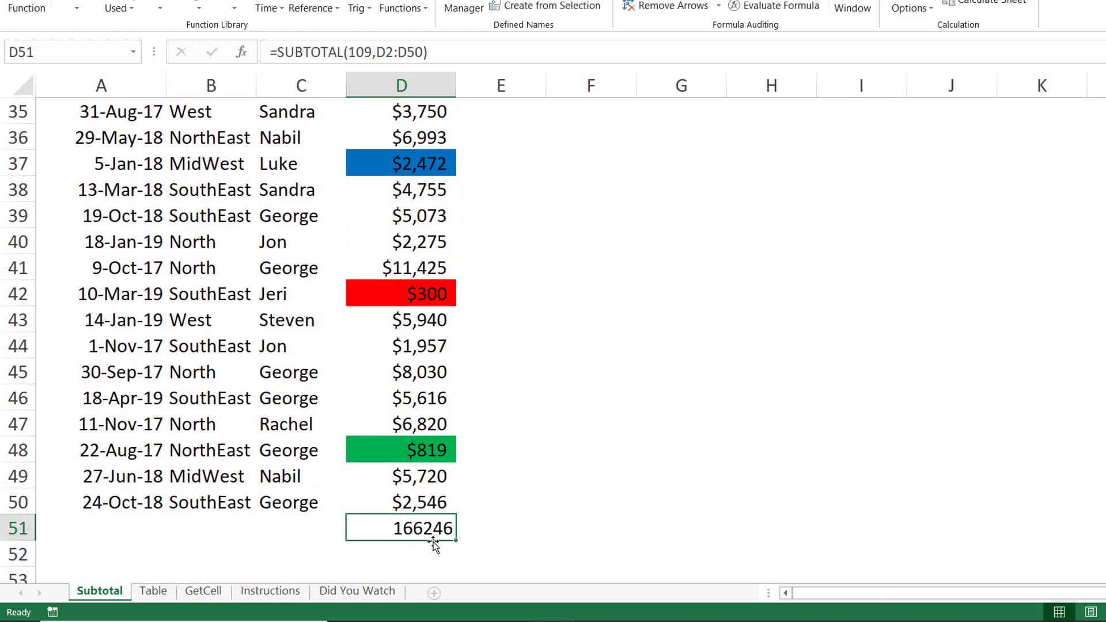
pyautogui.hotkey('ctrl', 'shift', '4')
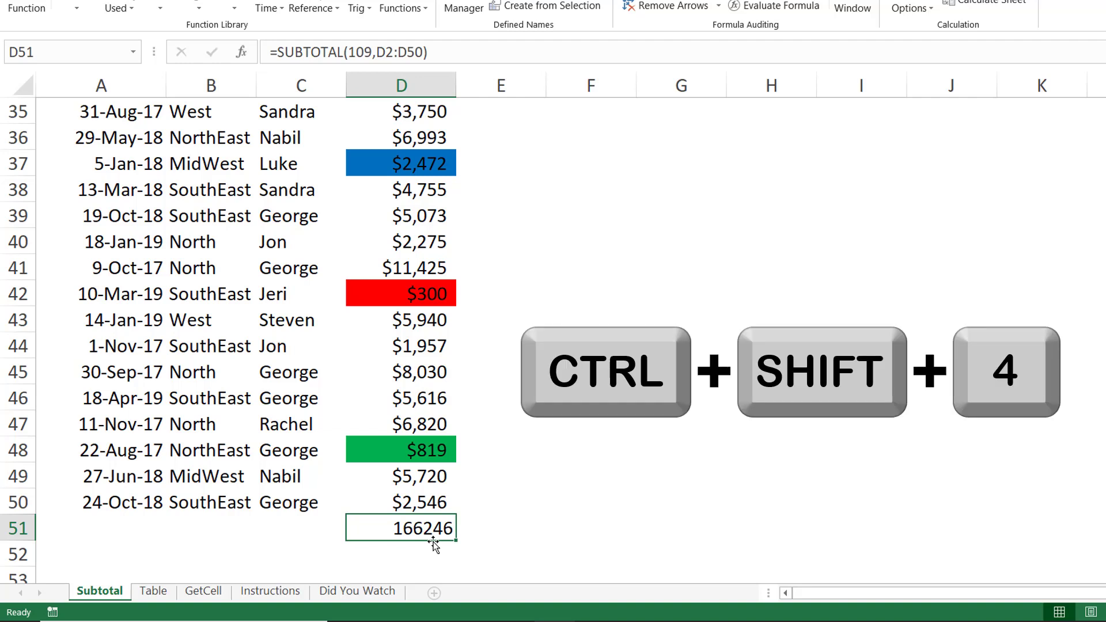
pyautogui.hotkey('ctrl', 'shift', '4')
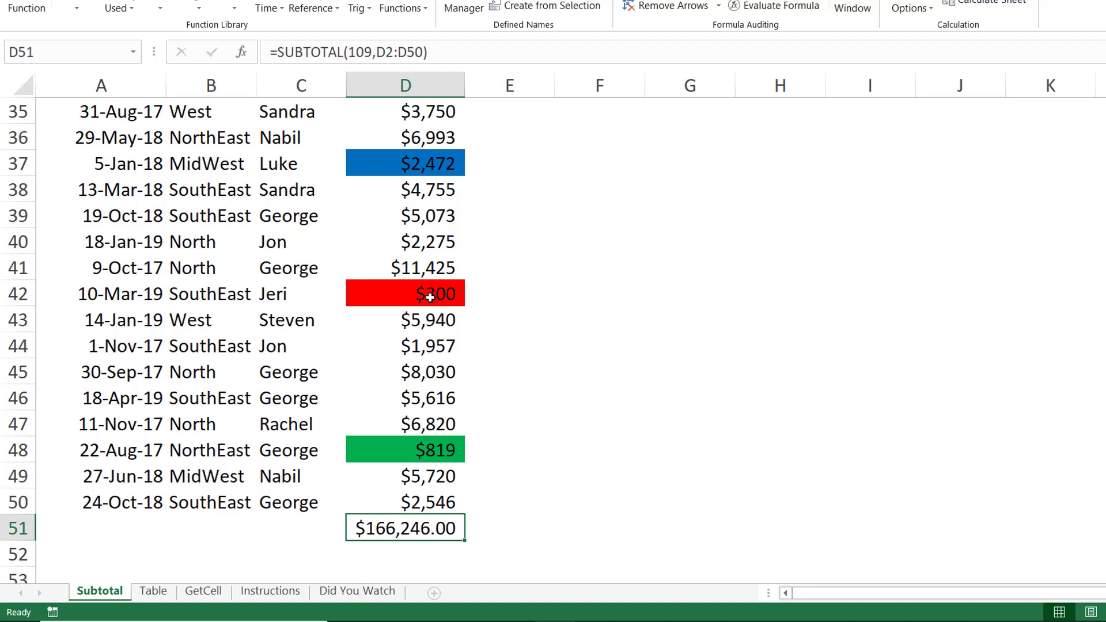
# Filter the Sales data by the red cell color of D42 to check the subtotal, and remove the filter
pyautogui.click(431, 297)
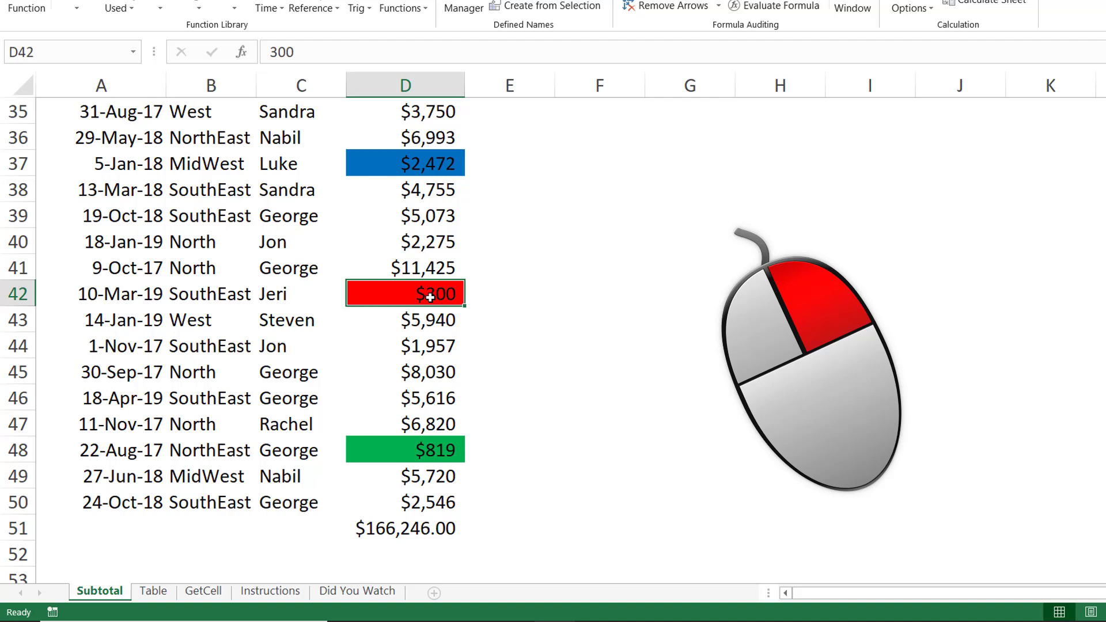
pyautogui.rightClick(430, 298)
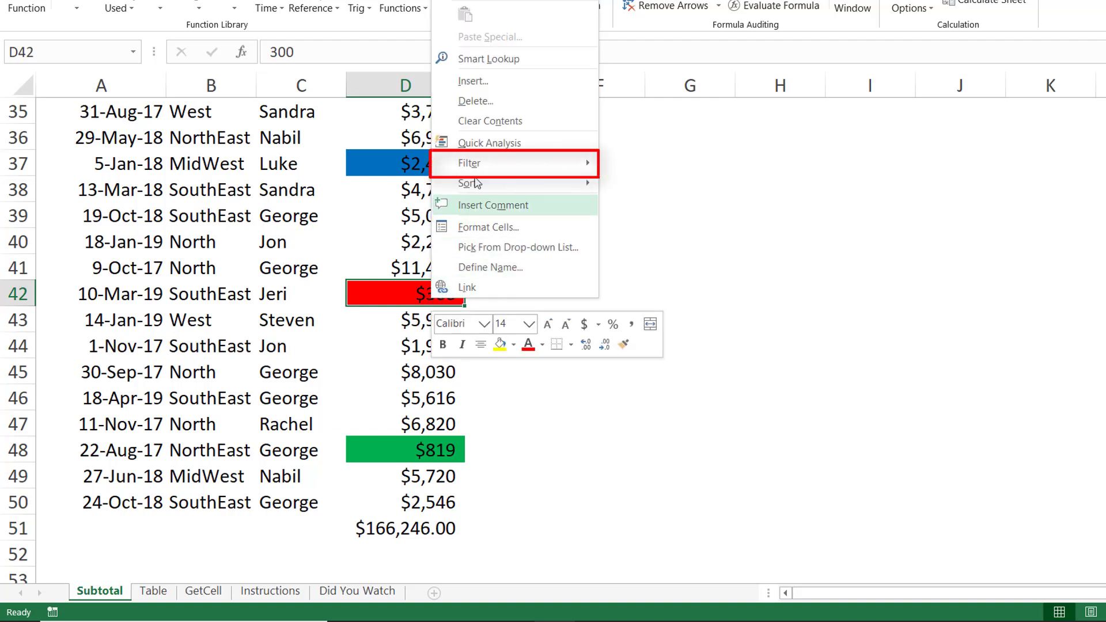
pyautogui.moveTo(582, 164)
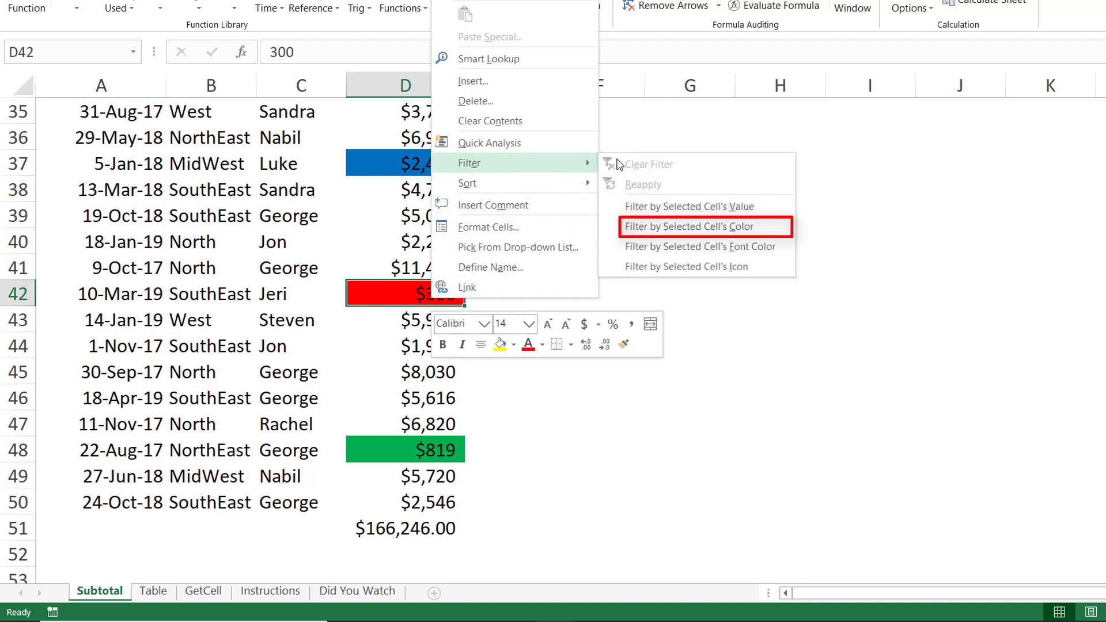
pyautogui.click(712, 228)
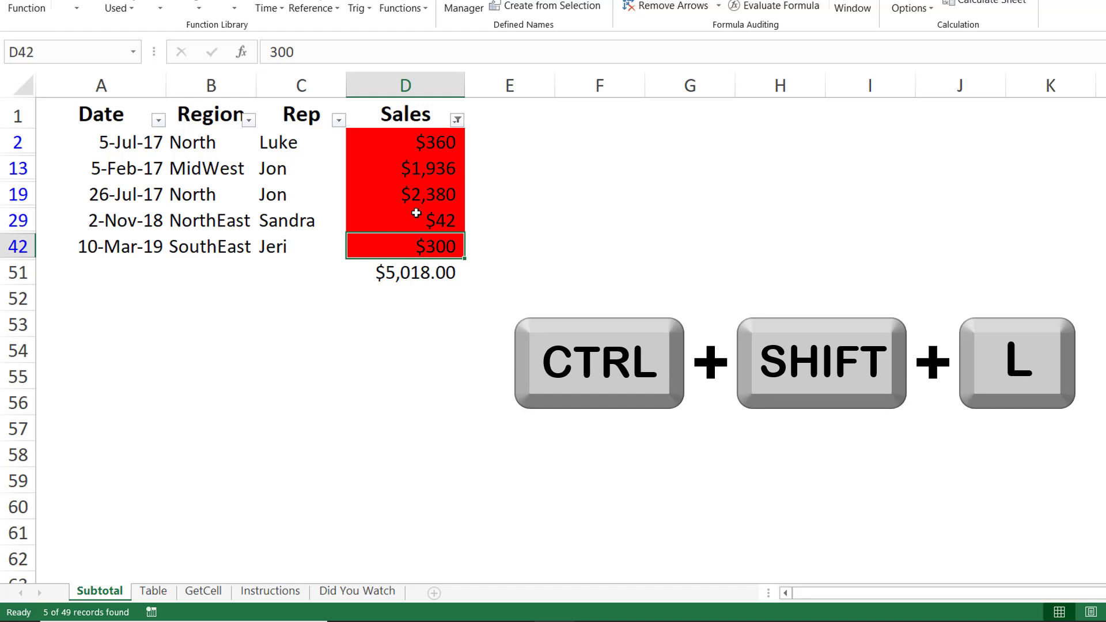
pyautogui.hotkey('ctrl', 'shift', 'l')
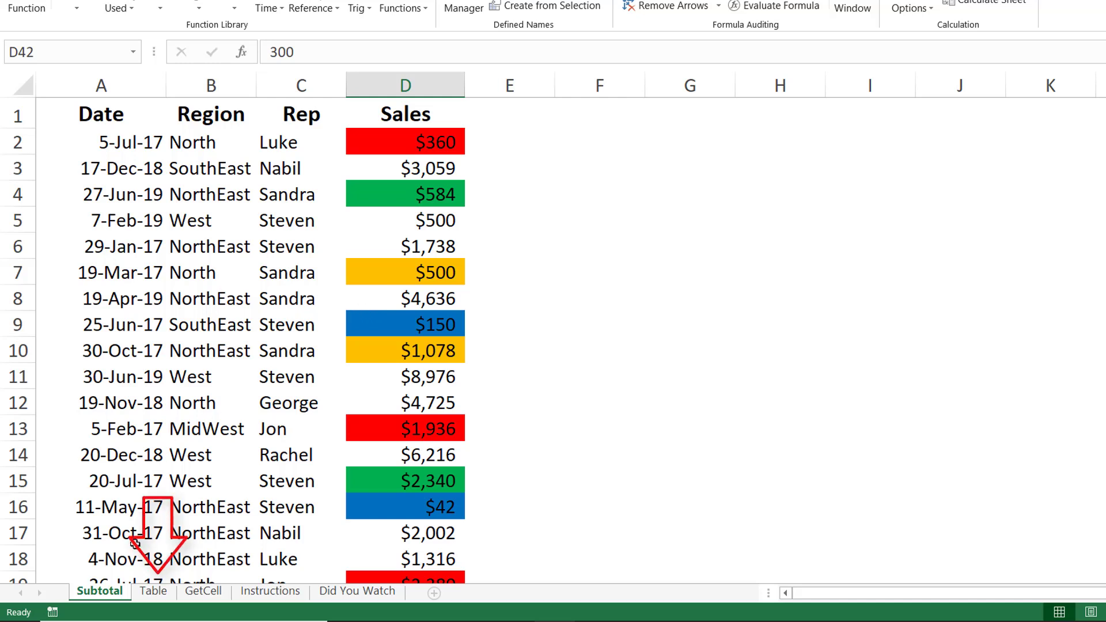
# On the Table sheet, convert the range A1:D50 into a table with headers
pyautogui.click(151, 591)
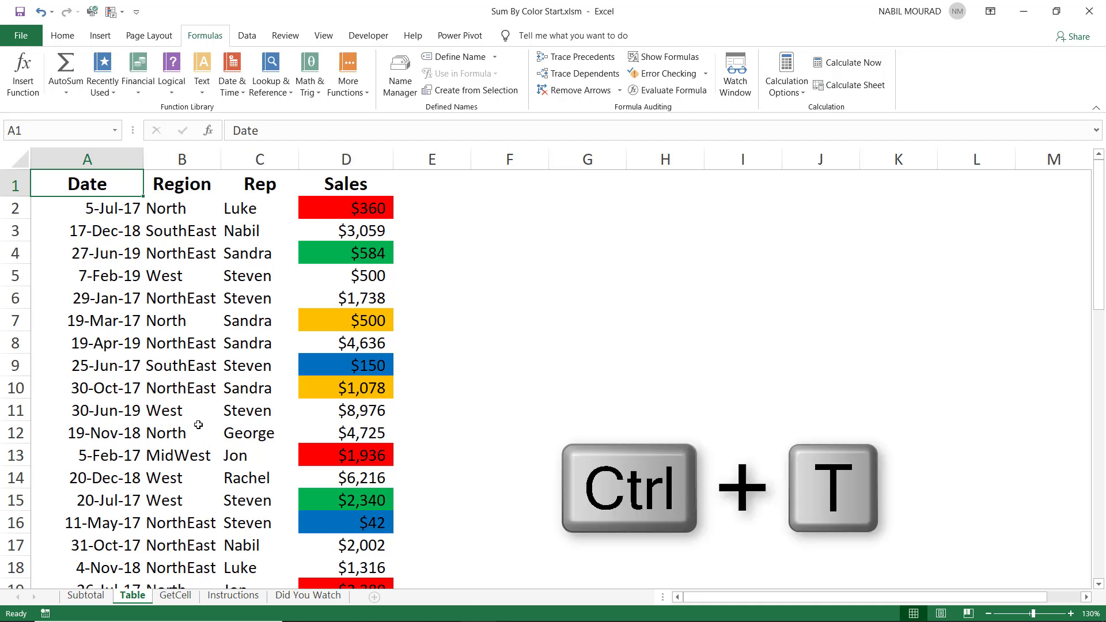
pyautogui.hotkey('ctrl', 't')
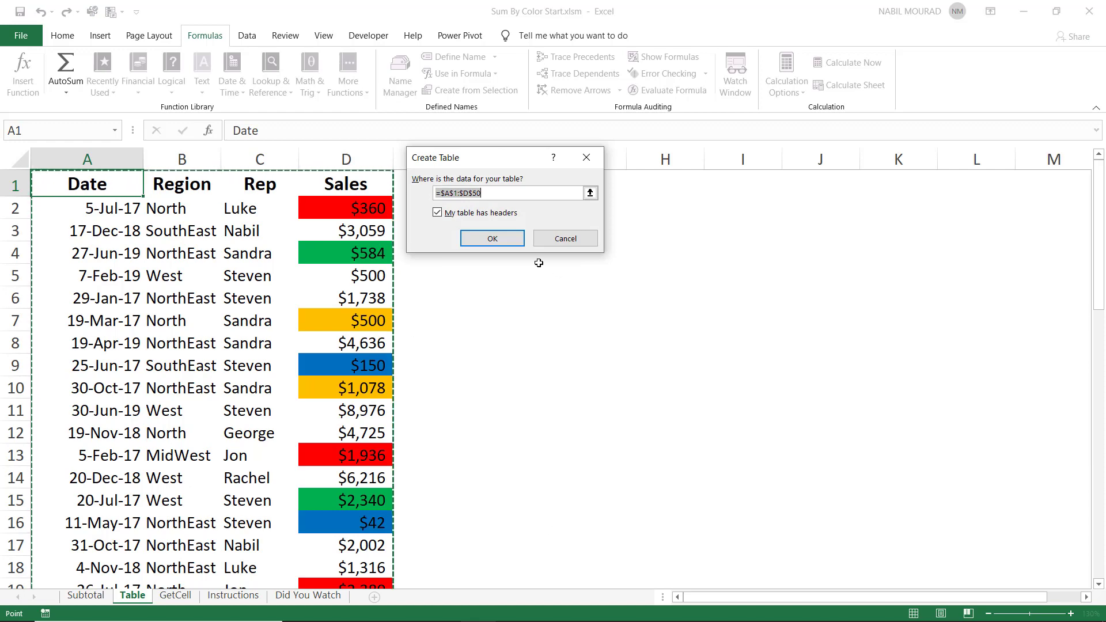
pyautogui.click(510, 238)
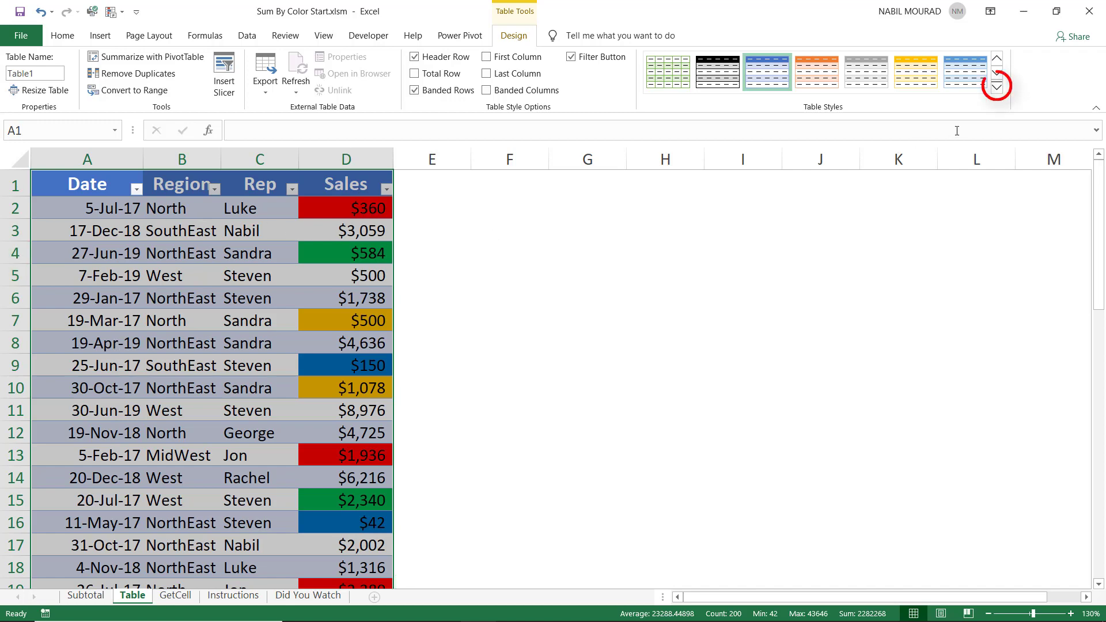
# Apply the first, unformatted Light style to the table and add a Total Row
pyautogui.click(997, 87)
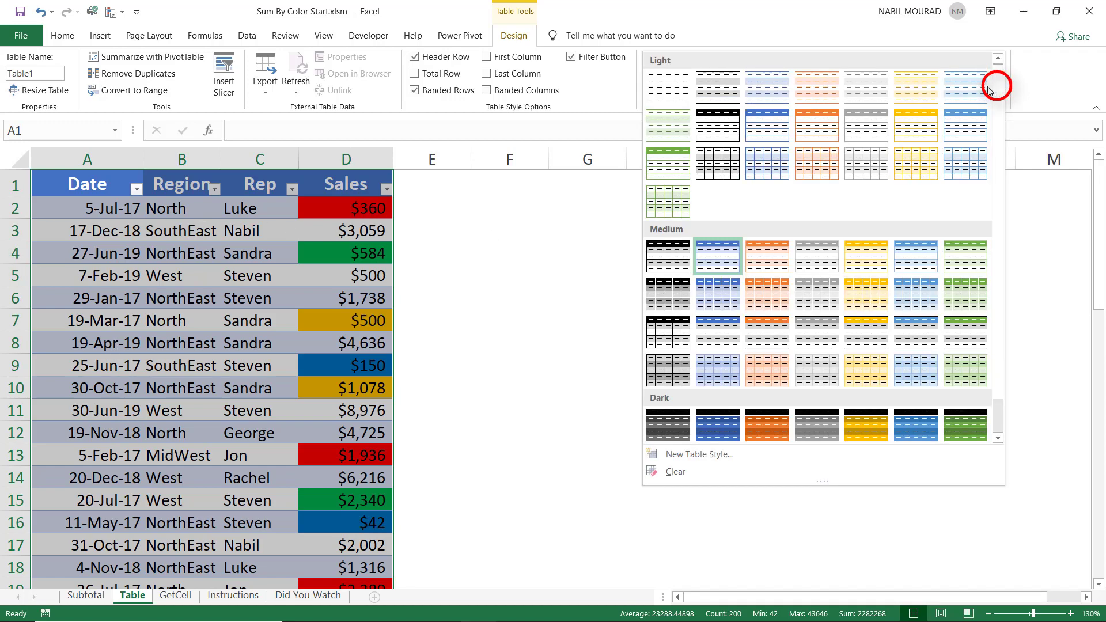
pyautogui.click(669, 87)
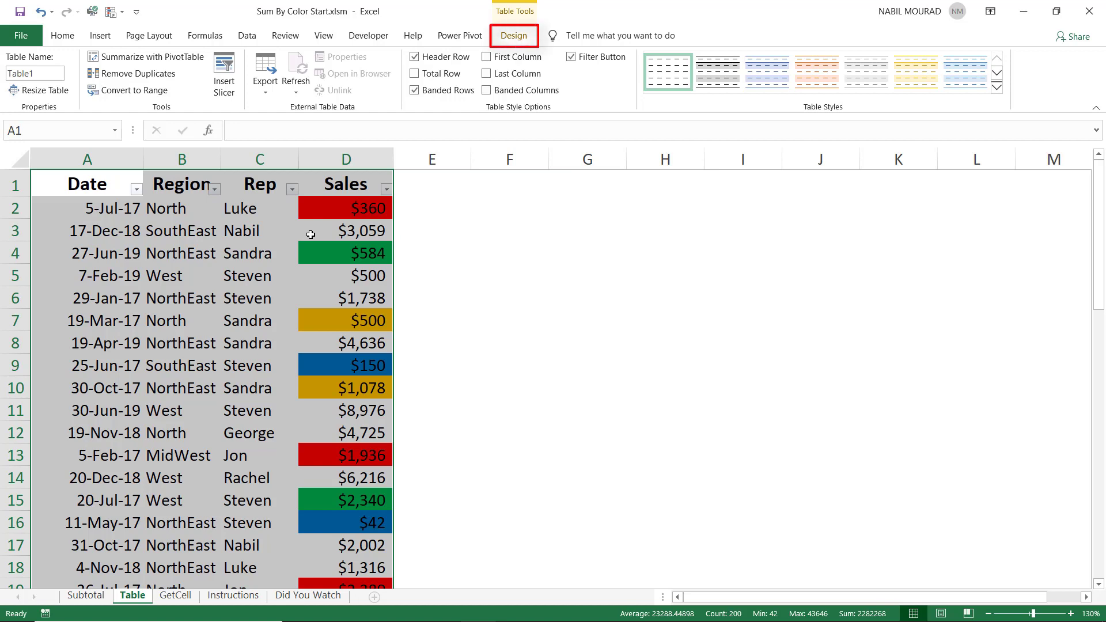
pyautogui.click(418, 75)
# Examine the formula behind the Sales total in the table's total row, leaving it as it is
pyautogui.scroll(-13, 319, 395)
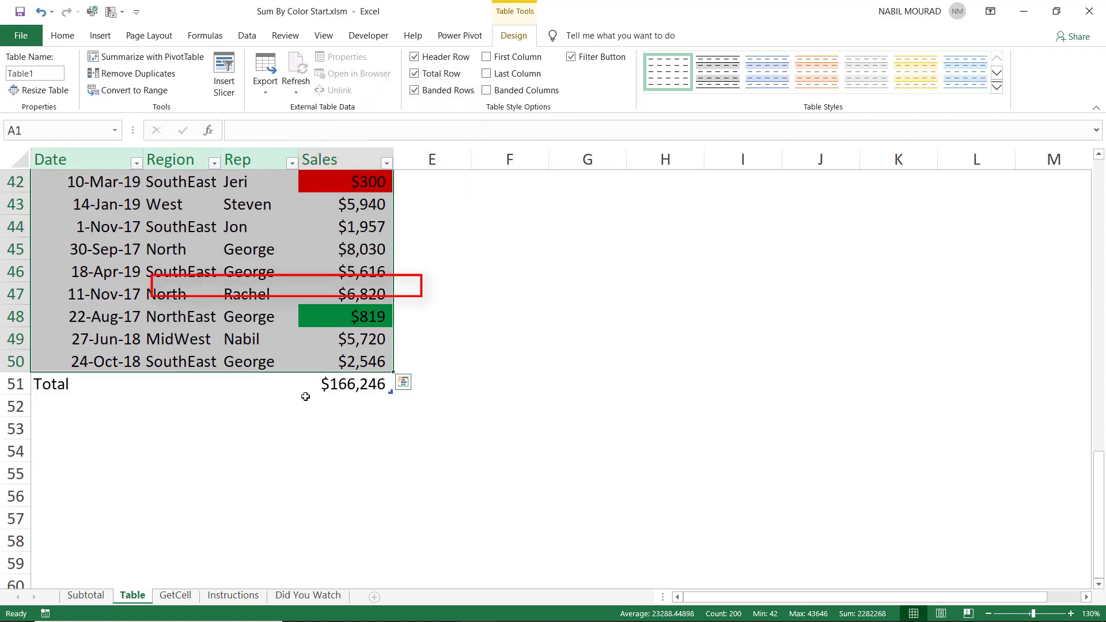
pyautogui.click(353, 386)
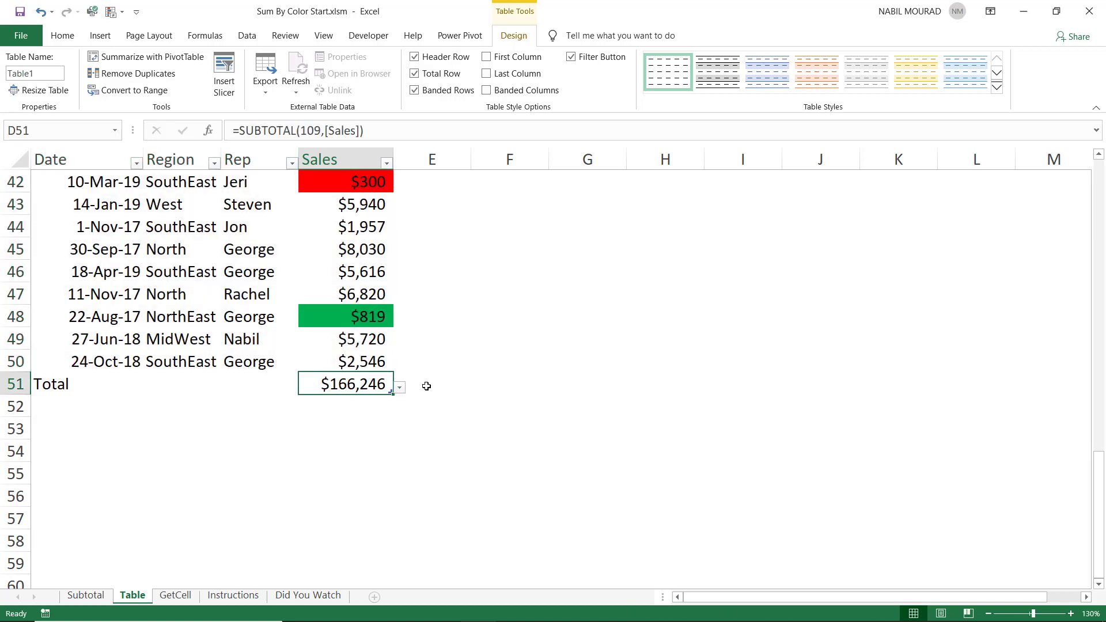
pyautogui.press('F2')
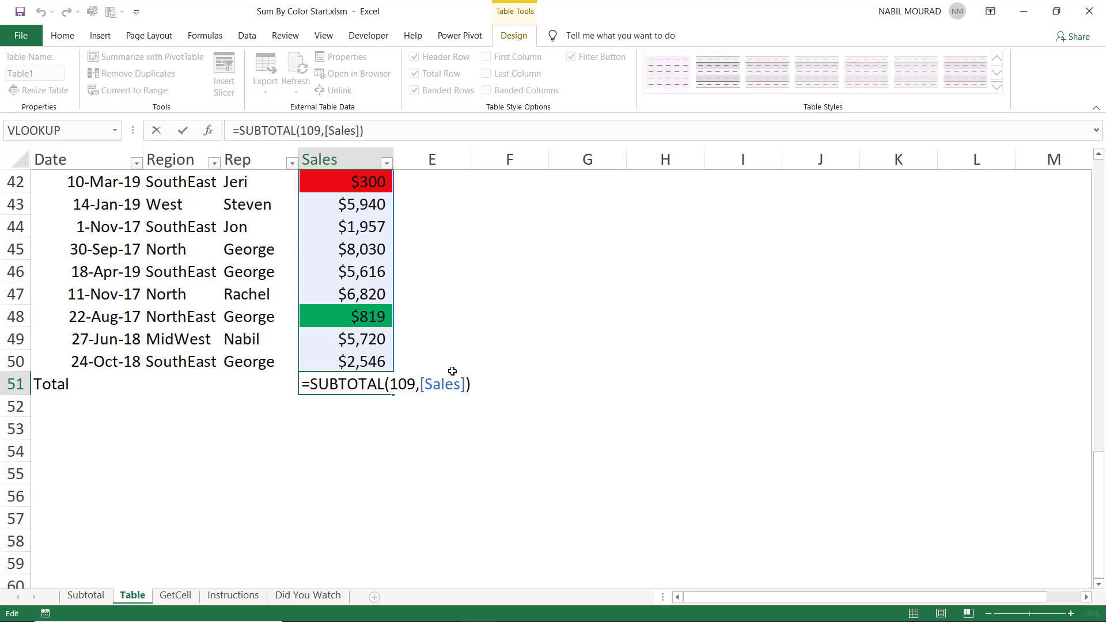
pyautogui.press('Return')
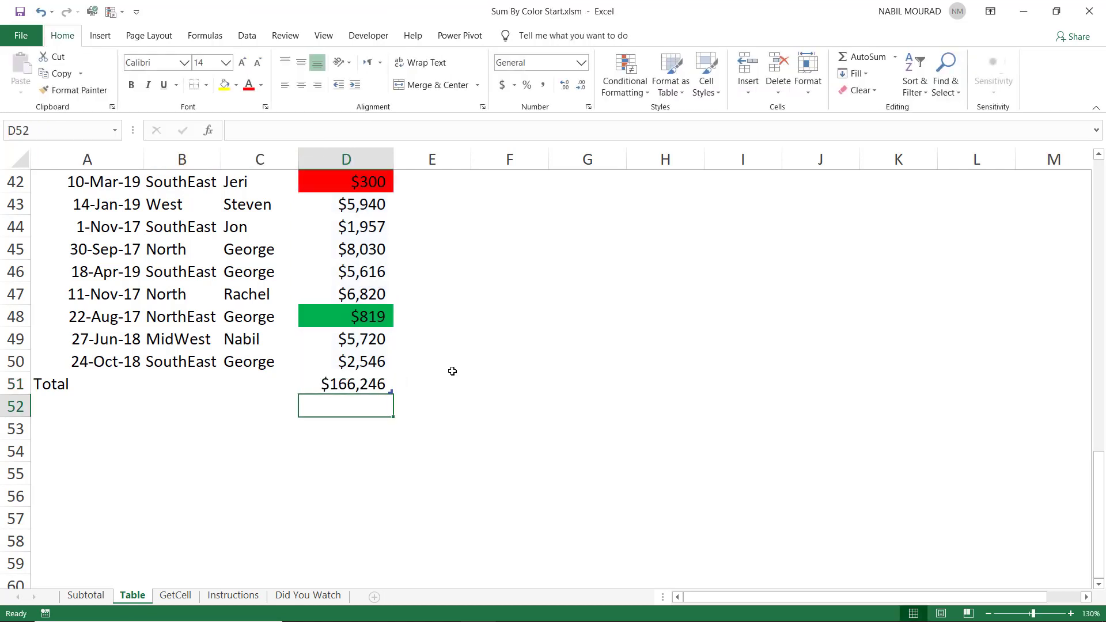
# Filter the table by the green cell color of D48 to check the total row, and clear the filter
pyautogui.click(376, 317)
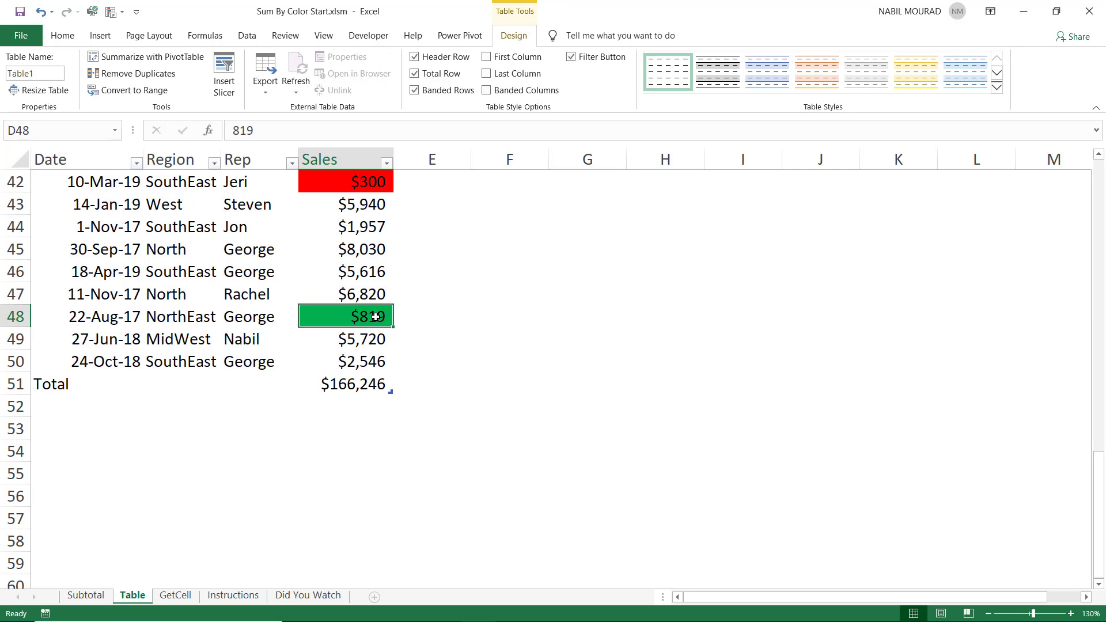
pyautogui.rightClick(375, 317)
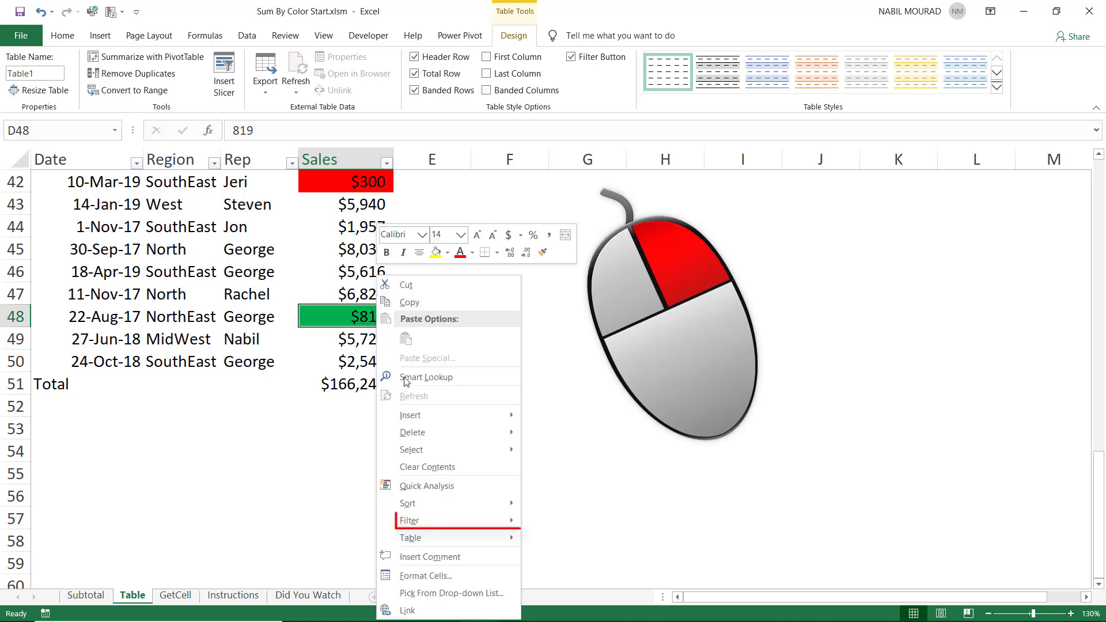
pyautogui.moveTo(416, 523)
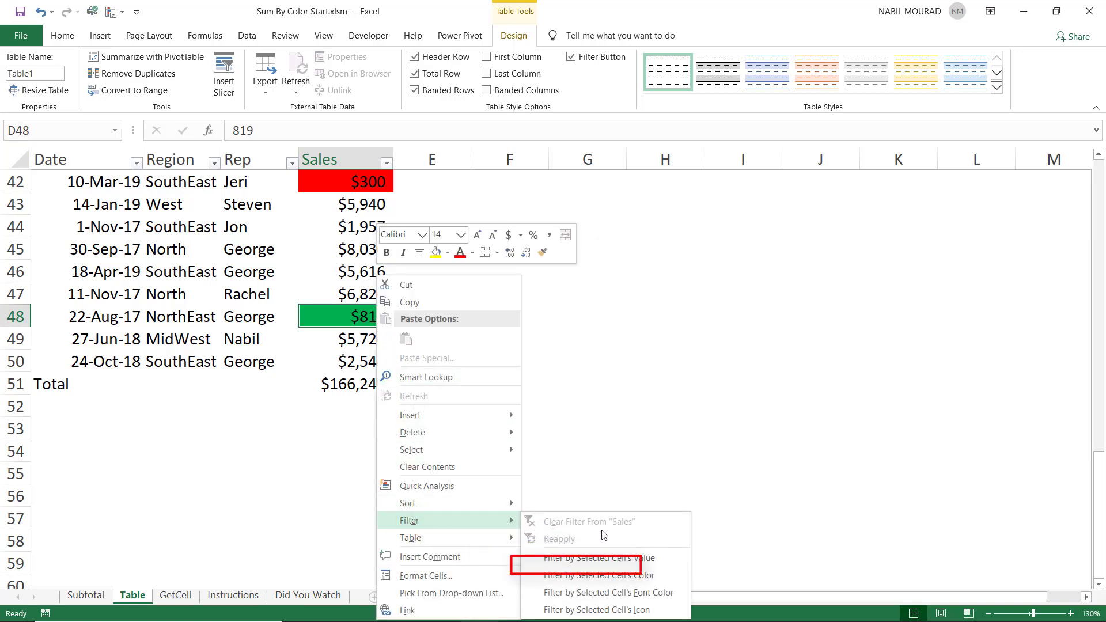
pyautogui.click(622, 577)
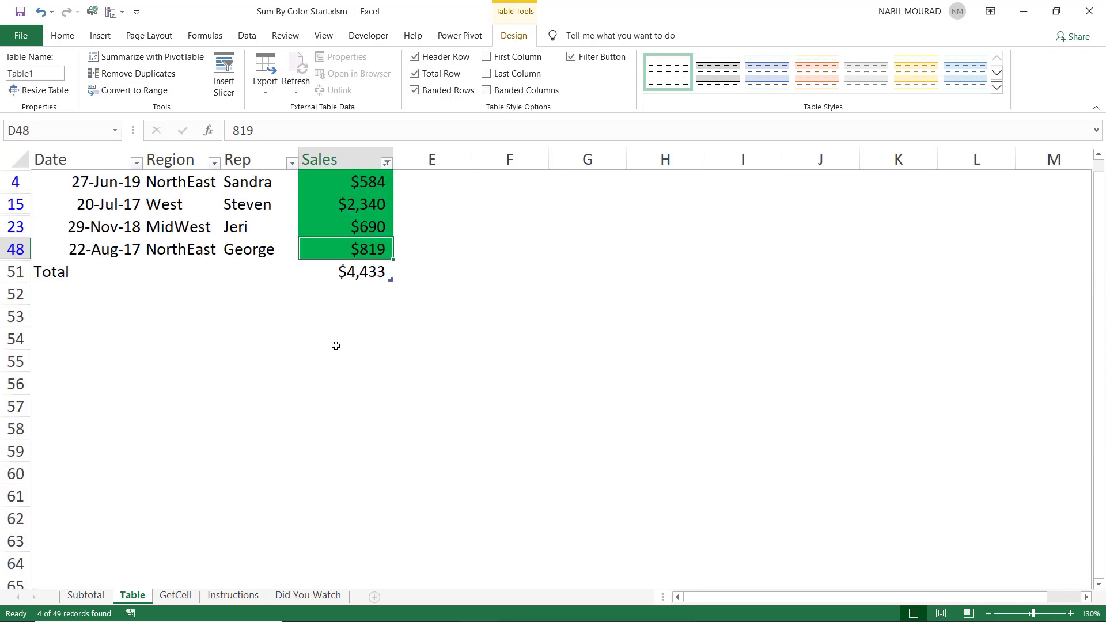
pyautogui.scroll(1, 368, 346)
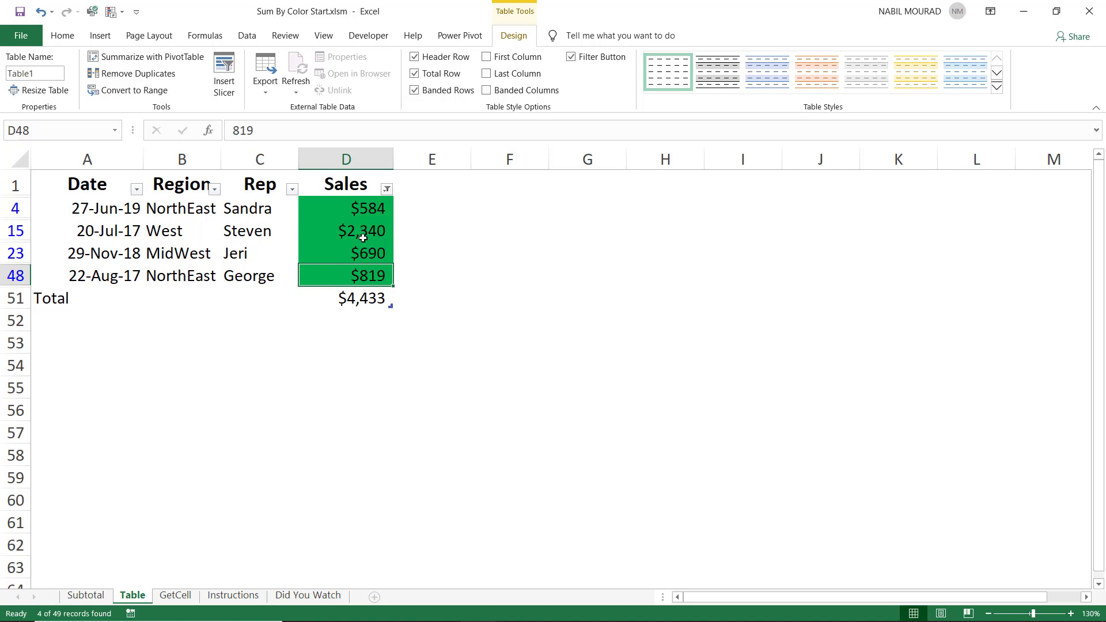
pyautogui.click(362, 238)
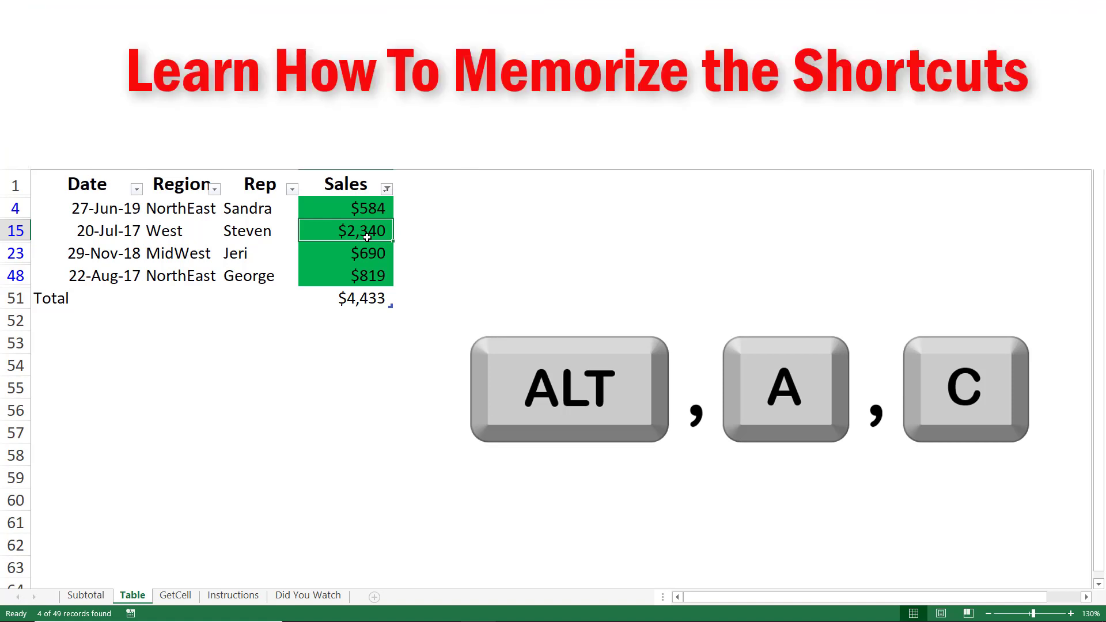
pyautogui.hotkey('alt', 'a')
pyautogui.press('c')
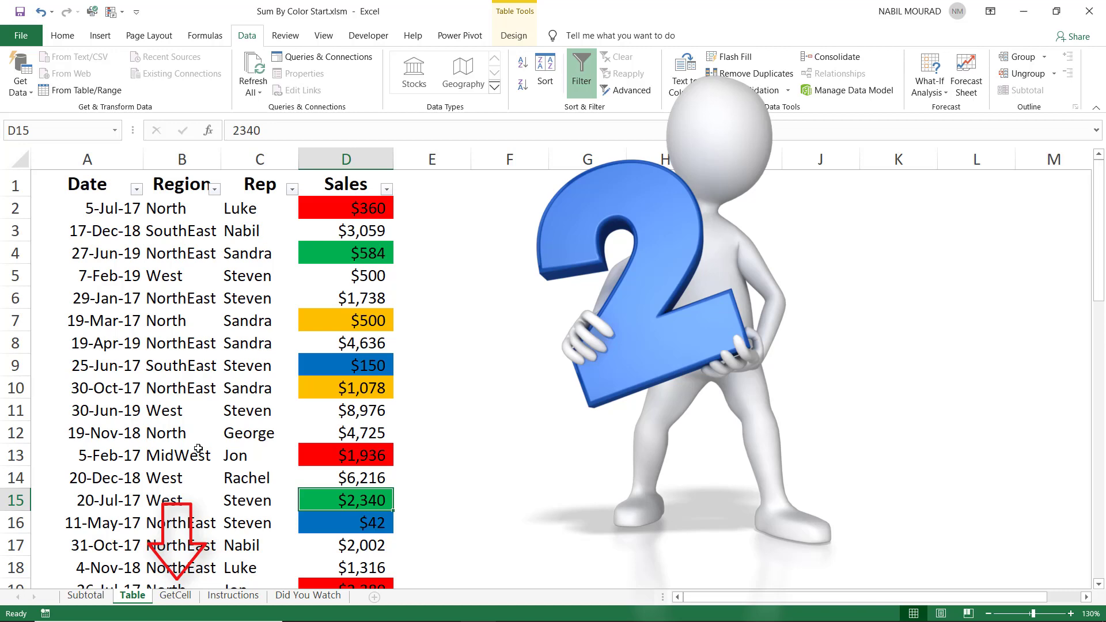
# On the GetCell sheet, start a new workbook-scoped defined name called FindColor with cell E4 selected
pyautogui.click(175, 599)
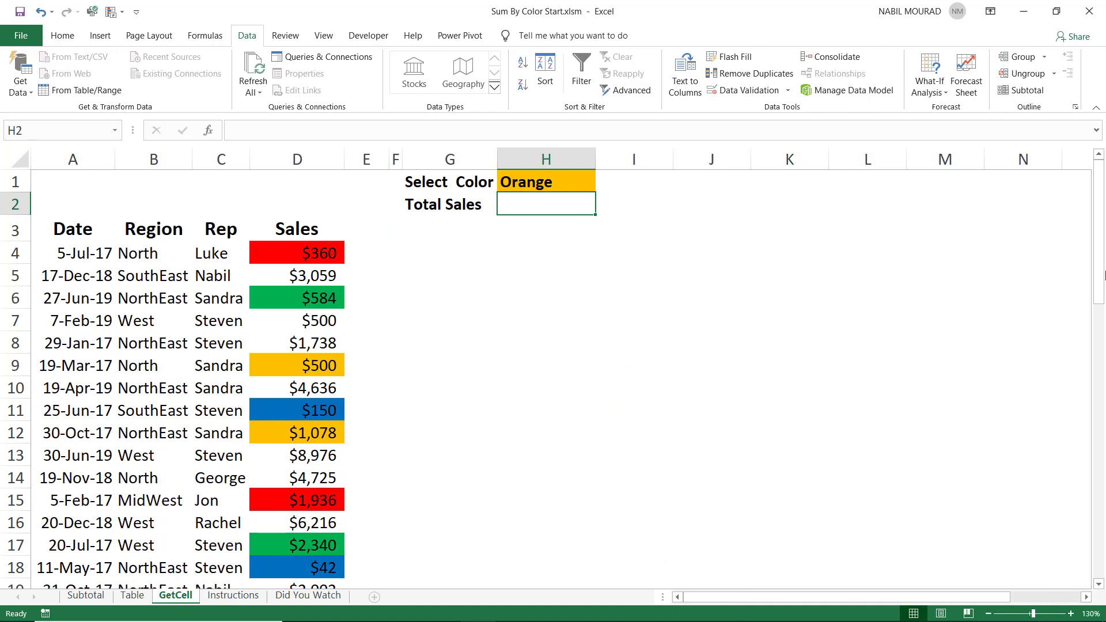
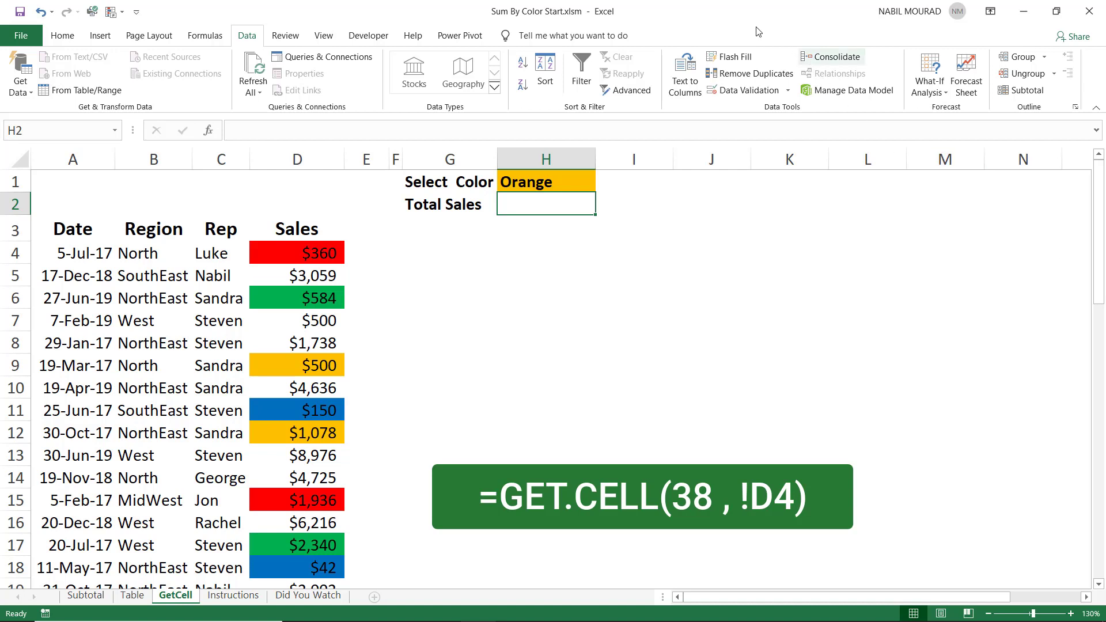
pyautogui.click(358, 254)
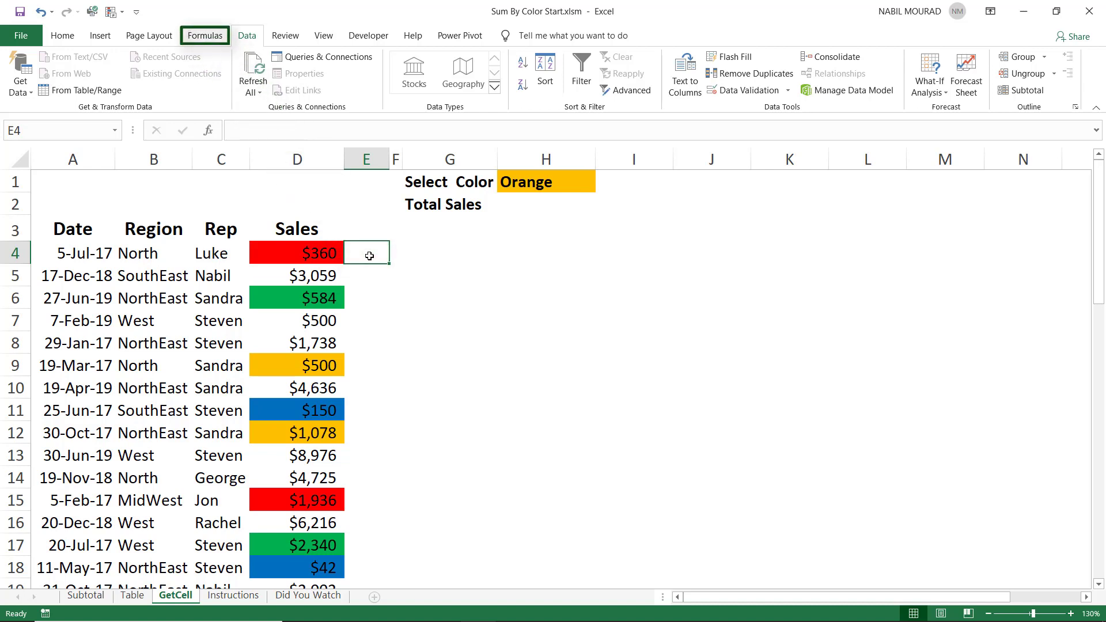
pyautogui.click(204, 35)
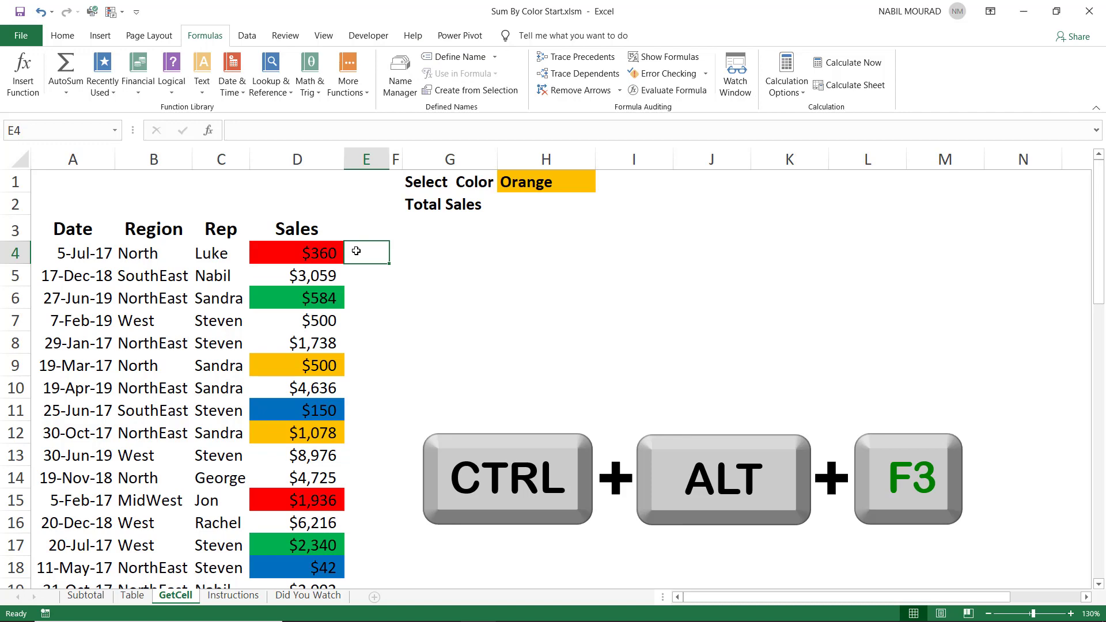
pyautogui.hotkey('ctrl', 'alt', 'F3')
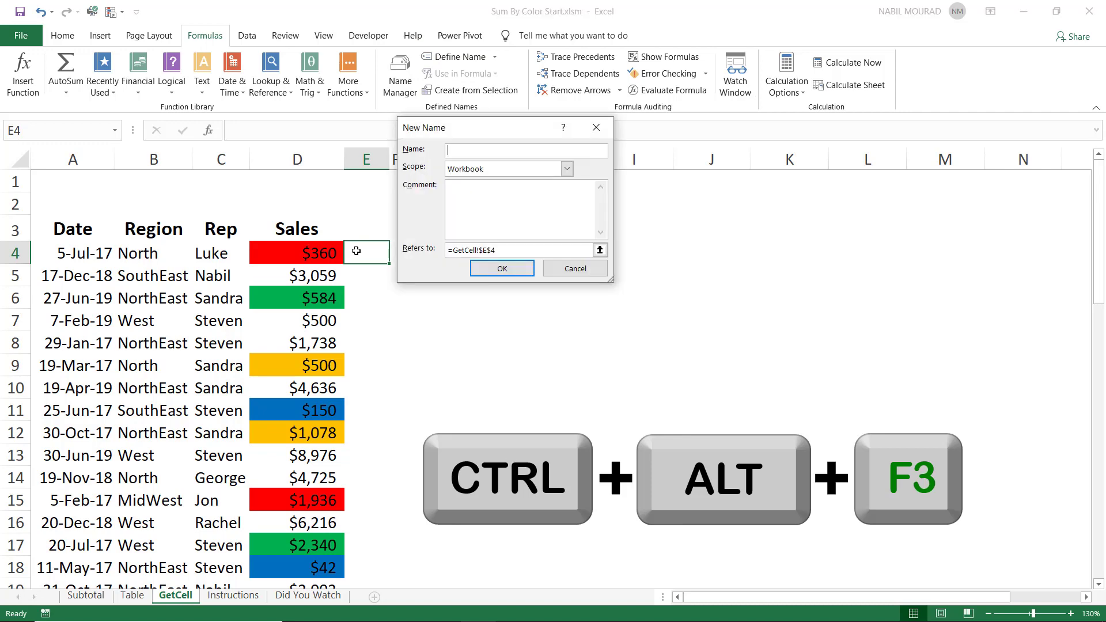
pyautogui.moveTo(474, 132); pyautogui.dragTo(497, 266)
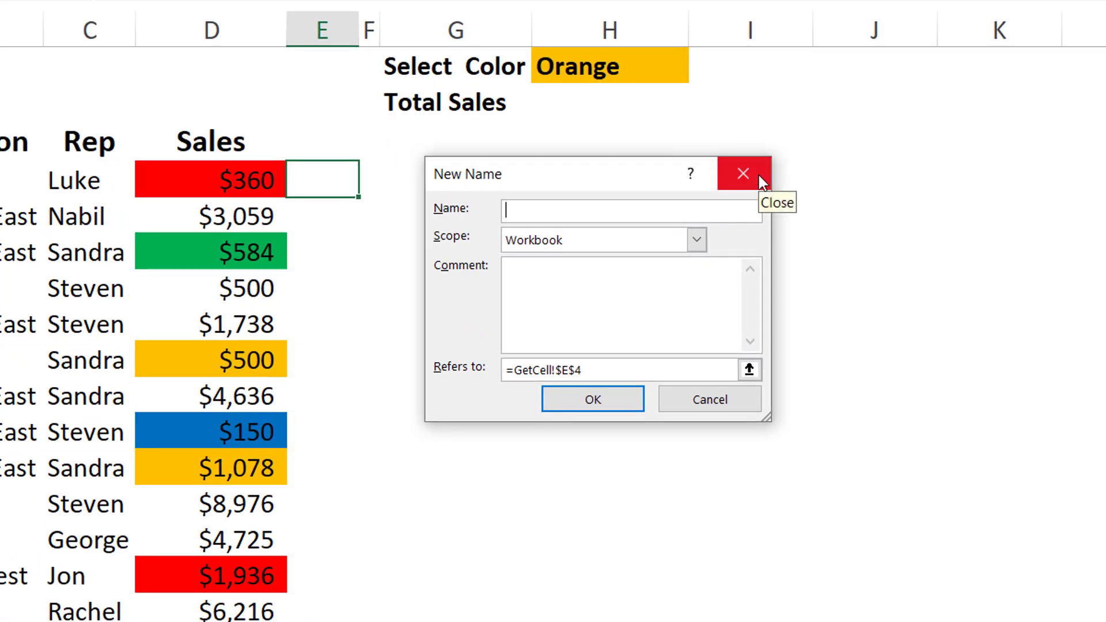
pyautogui.write('FindColor')
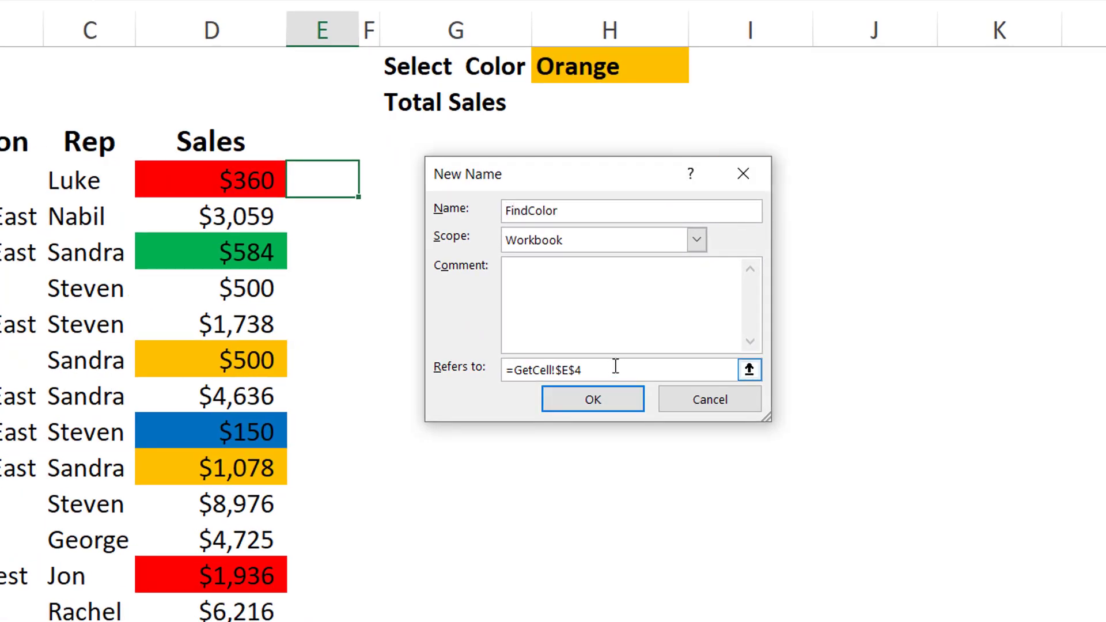
# Make the name FindColor refer to =Get.Cell(38,!D4) and save it
pyautogui.moveTo(613, 369); pyautogui.dragTo(502, 367)
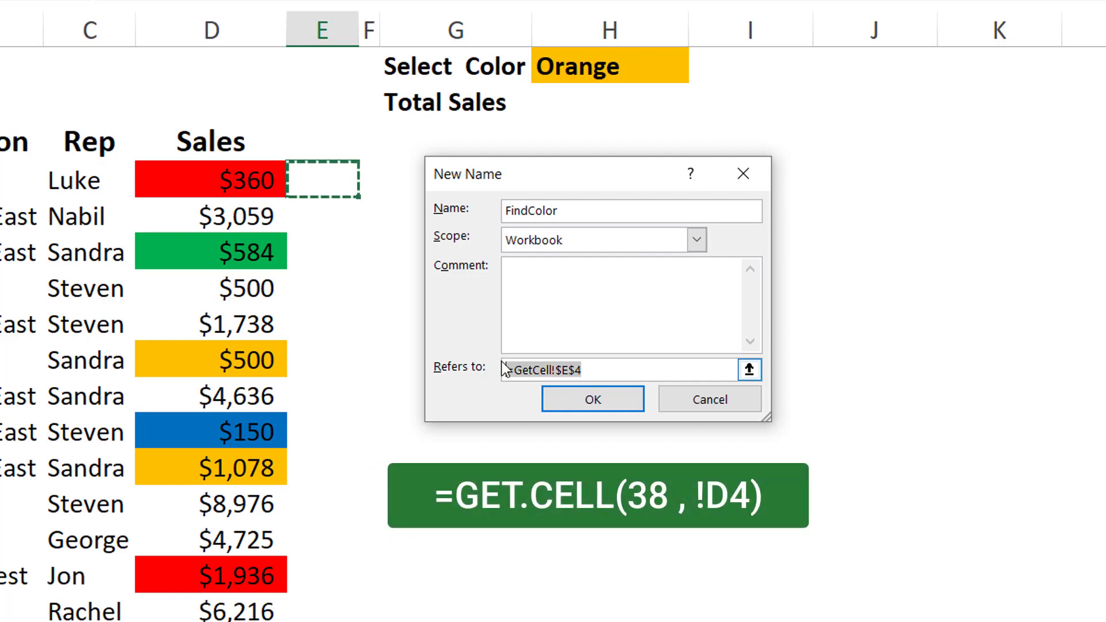
pyautogui.press('Delete')
pyautogui.write('=G')
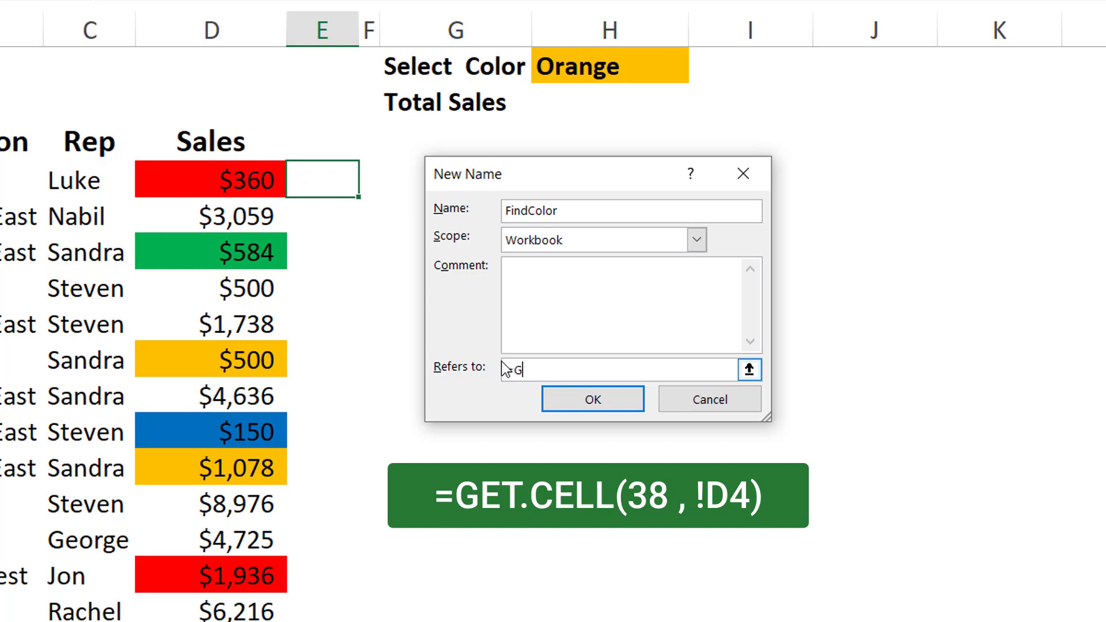
pyautogui.write('et.Cell(38,')
pyautogui.write('!')
pyautogui.write('D4)')
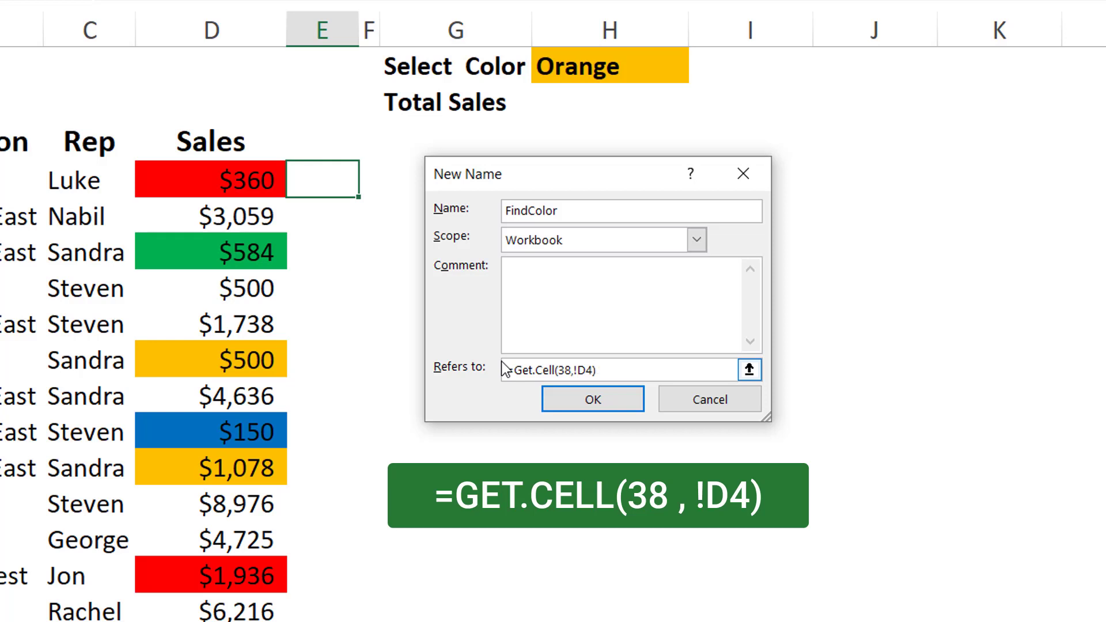
pyautogui.click(611, 399)
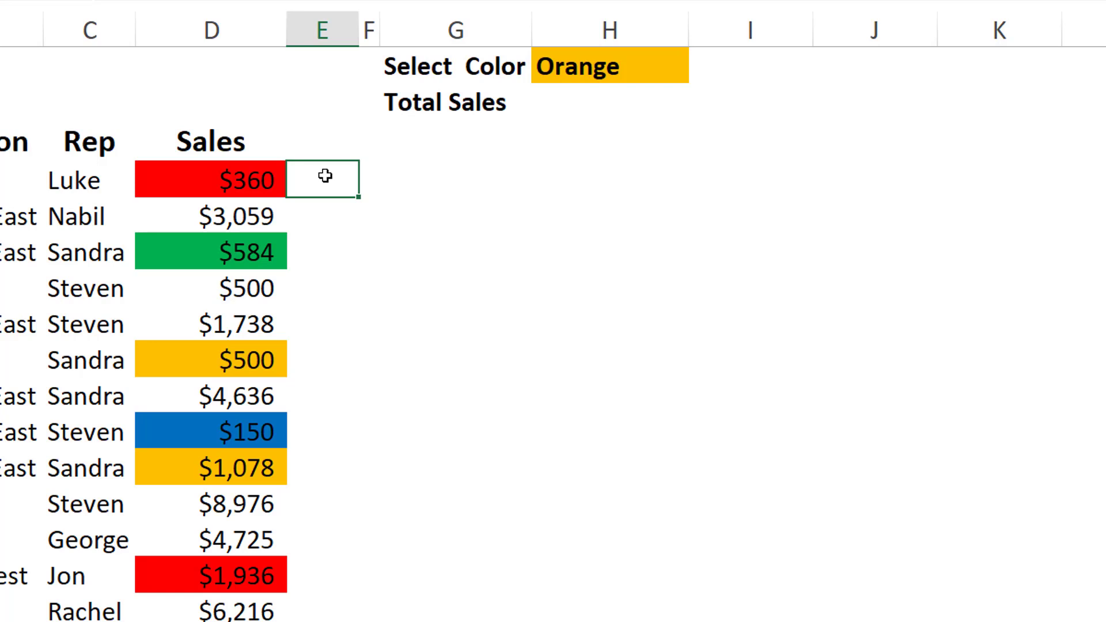
# Enter =FindColor in E4 and fill the formula down beside the Sales data to row 52
pyautogui.write('=find')
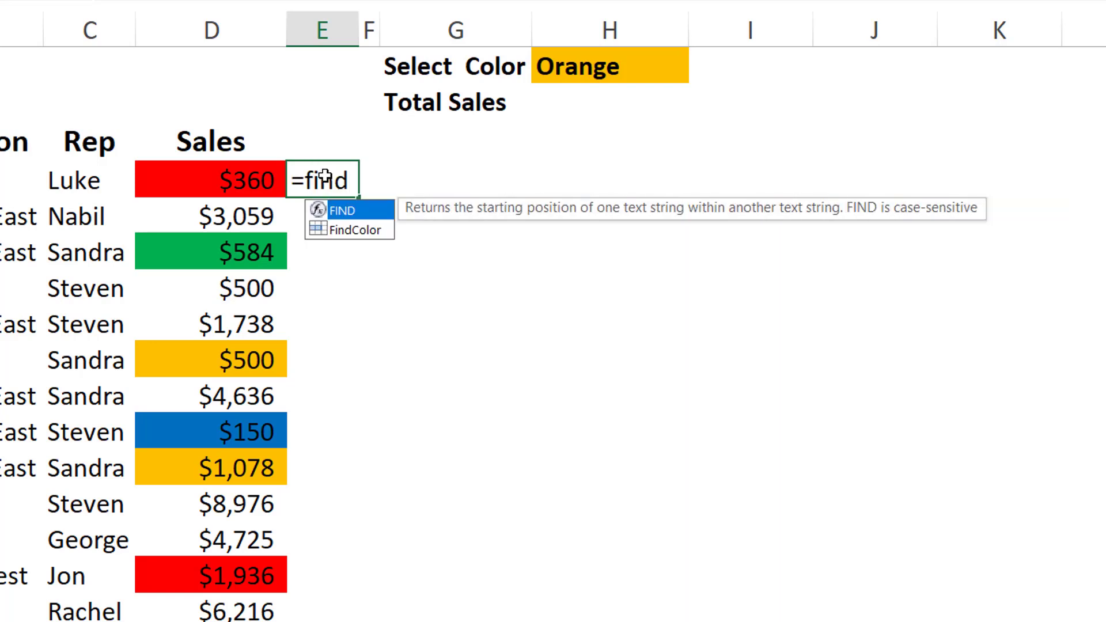
pyautogui.click(361, 227)
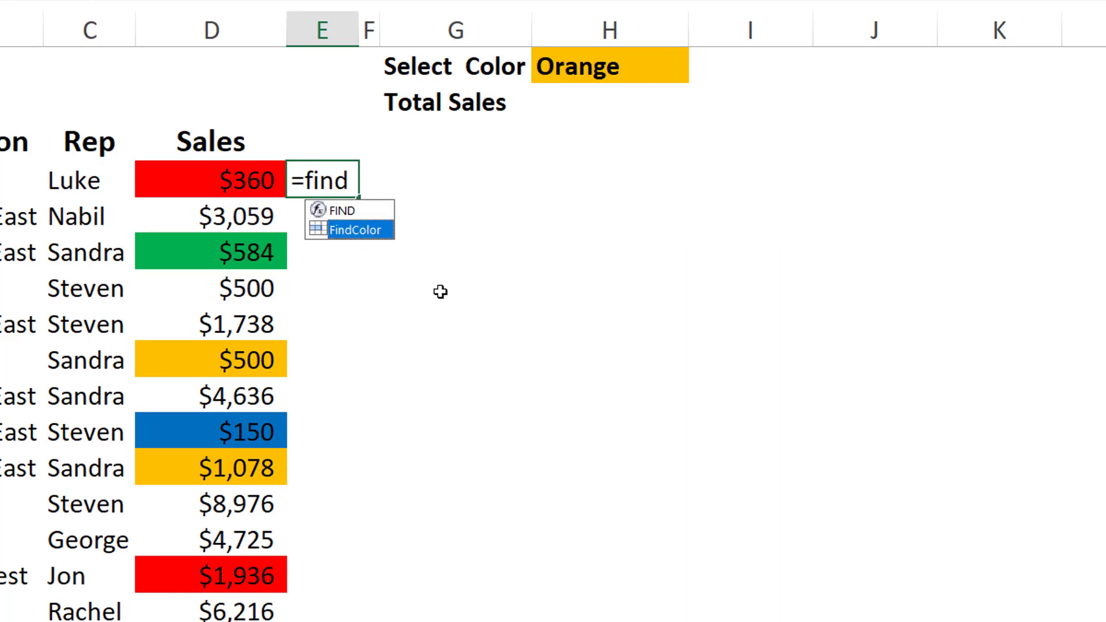
pyautogui.press('Tab')
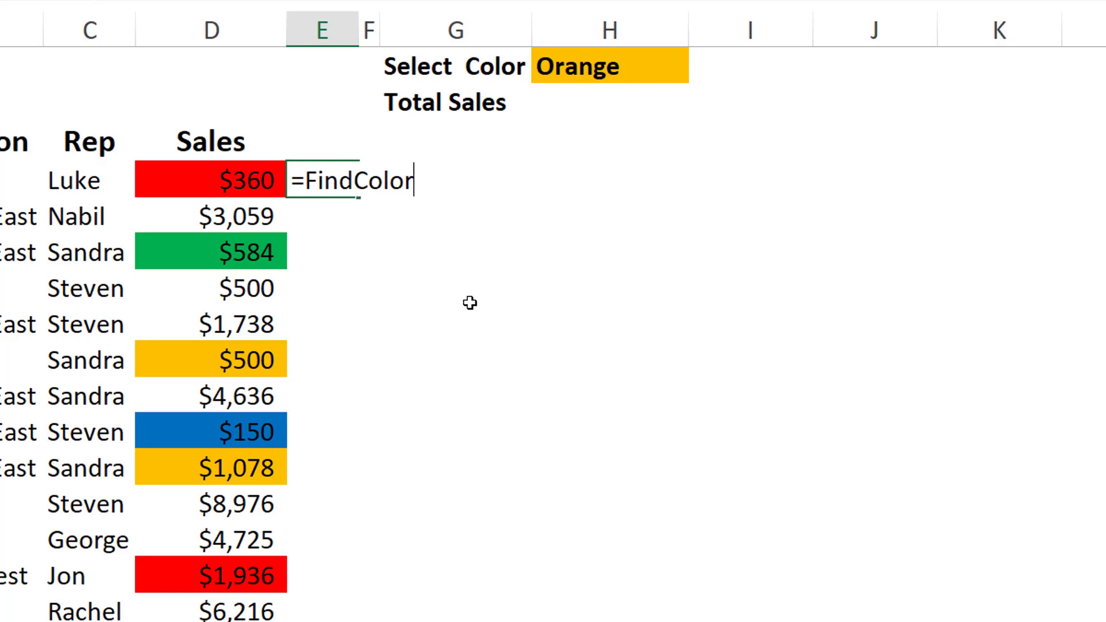
pyautogui.press('Return')
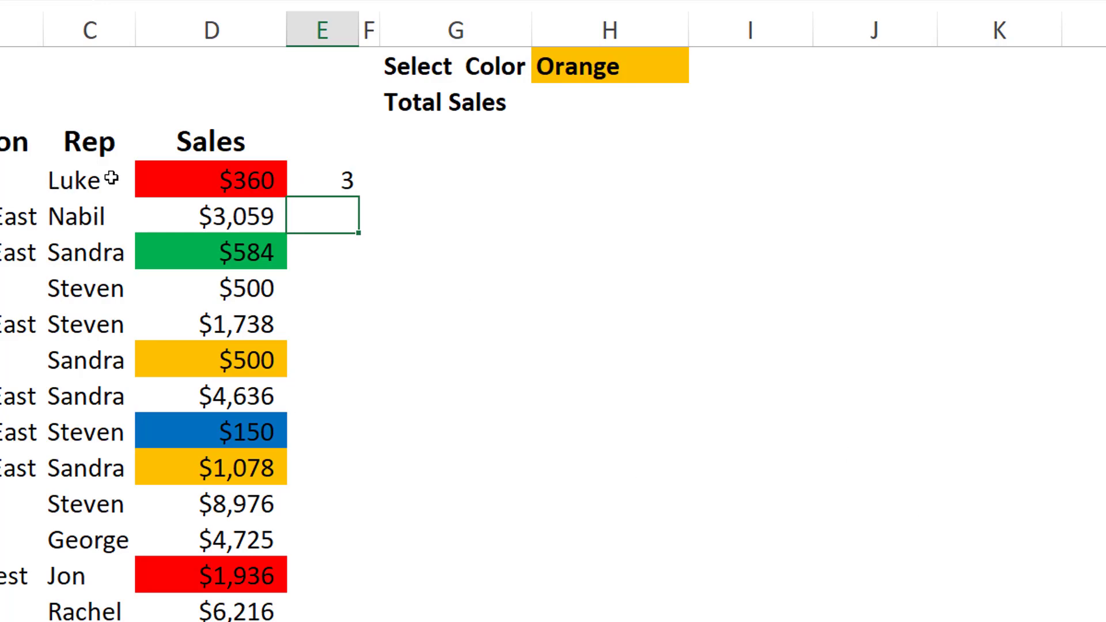
pyautogui.click(355, 193)
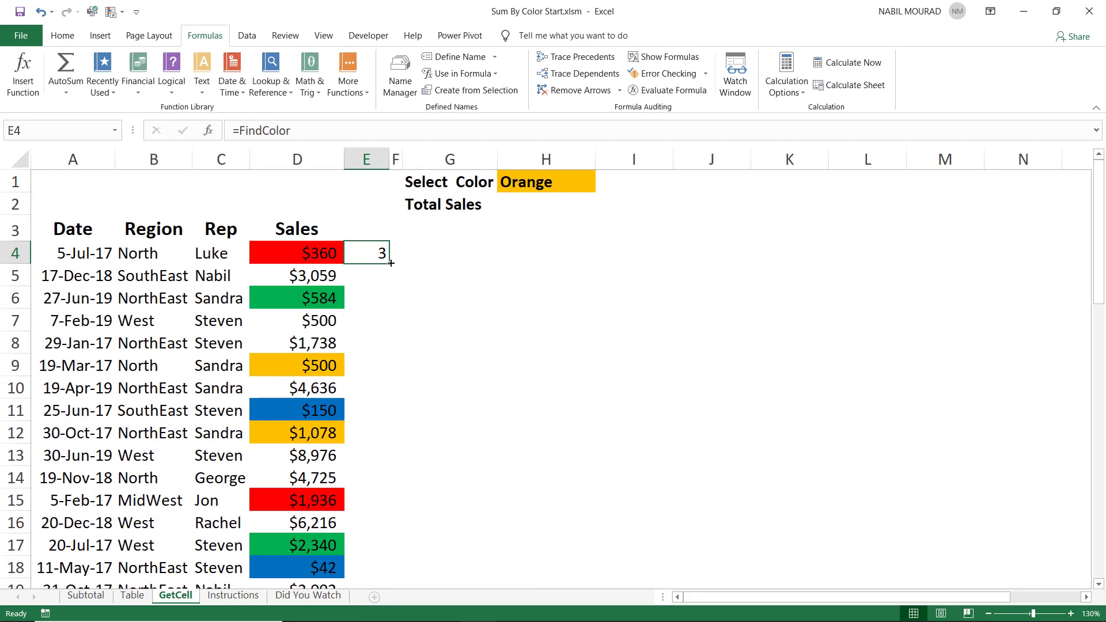
pyautogui.doubleClick(390, 263)
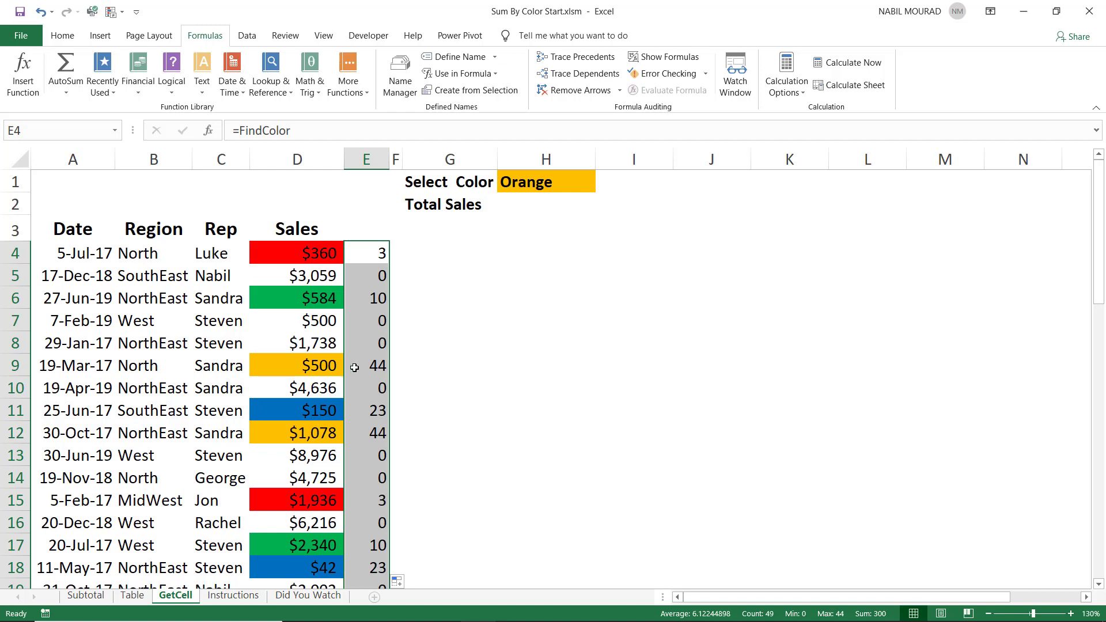
# Try Blue in the Select Color cell H1, and set it to Red
pyautogui.click(533, 204)
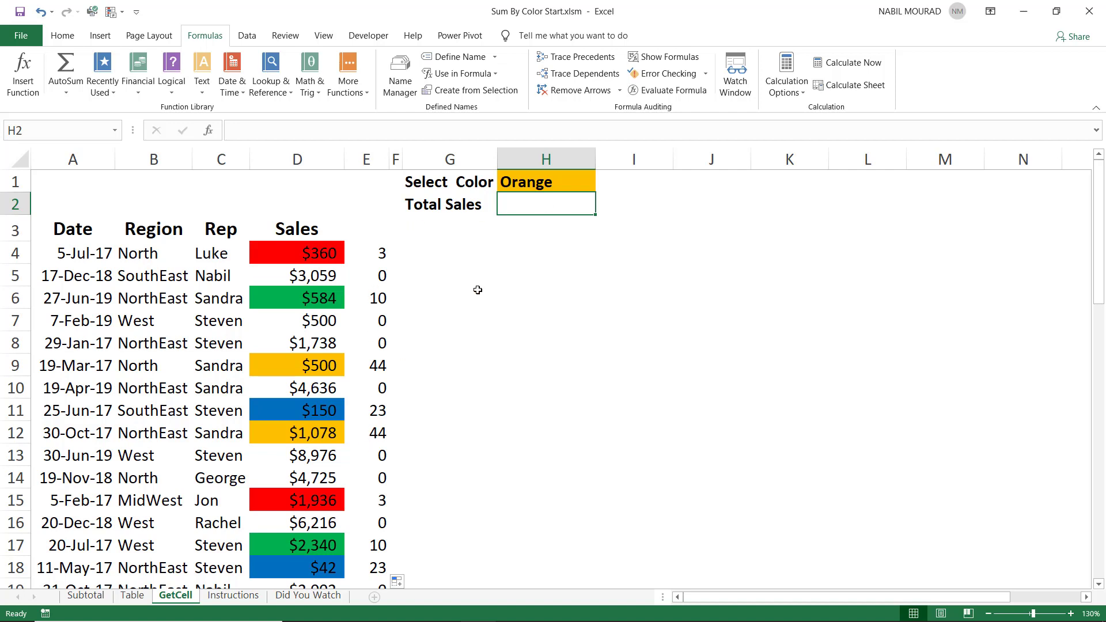
pyautogui.click(541, 176)
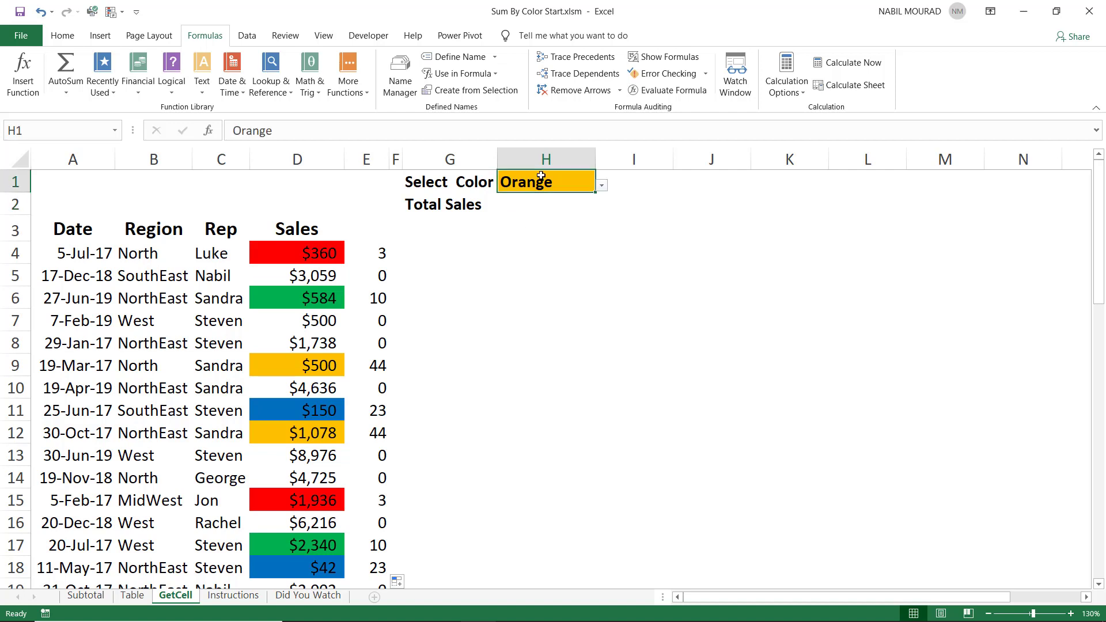
pyautogui.click(603, 186)
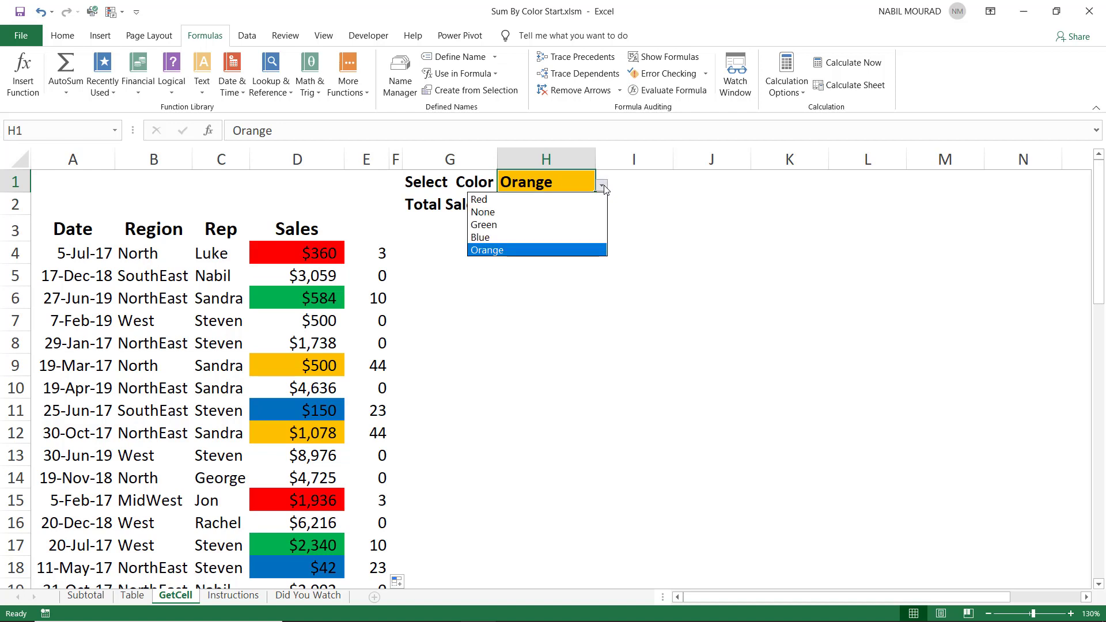
pyautogui.click(493, 241)
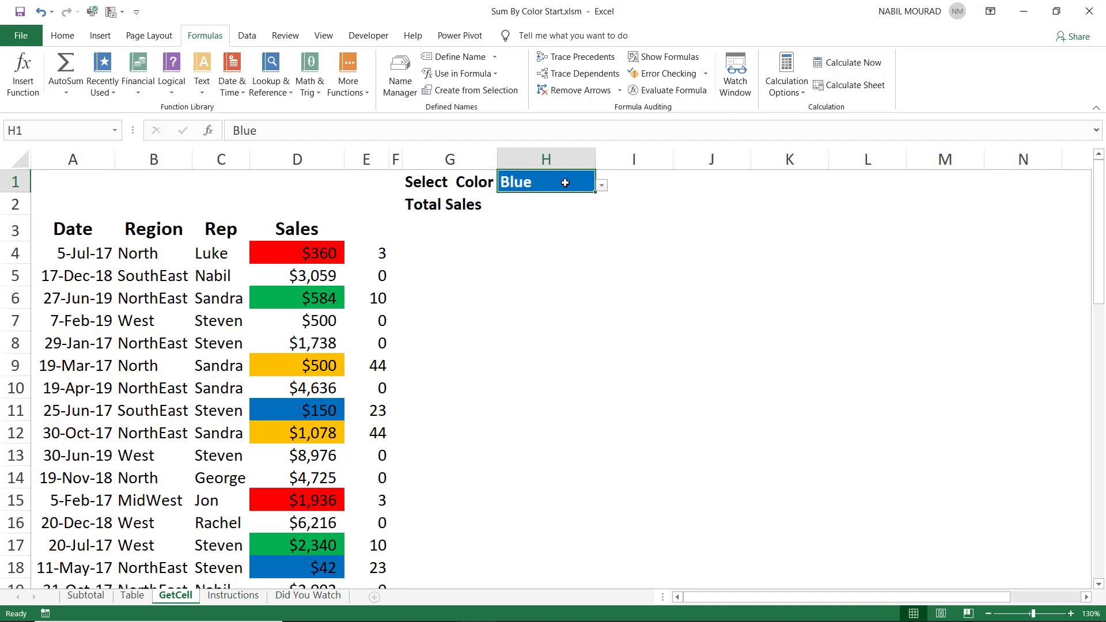
pyautogui.click(602, 185)
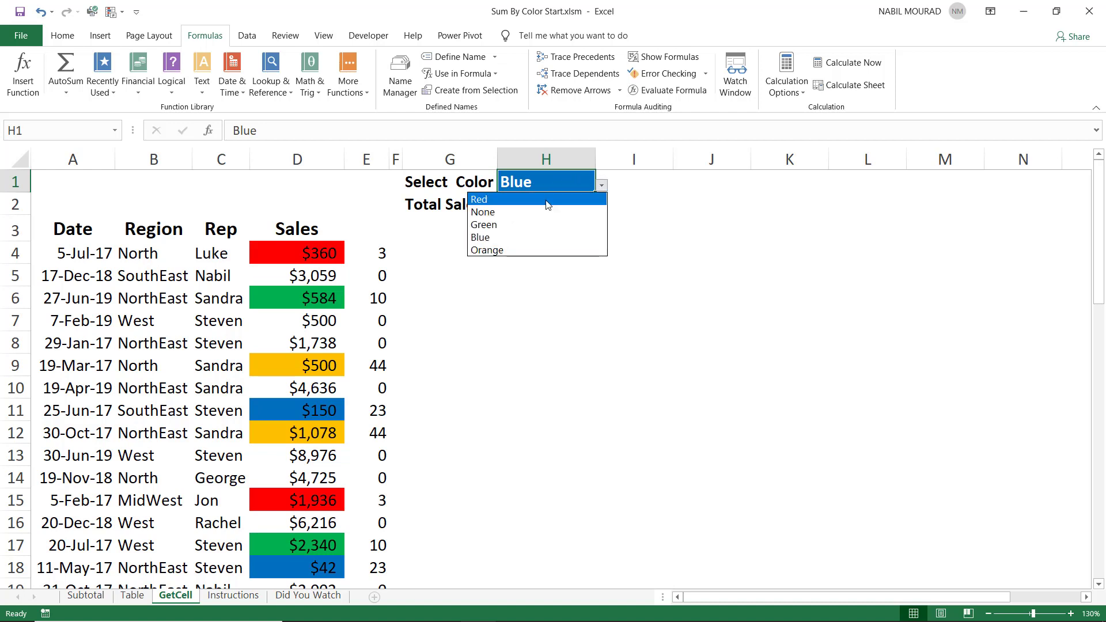
pyautogui.click(481, 201)
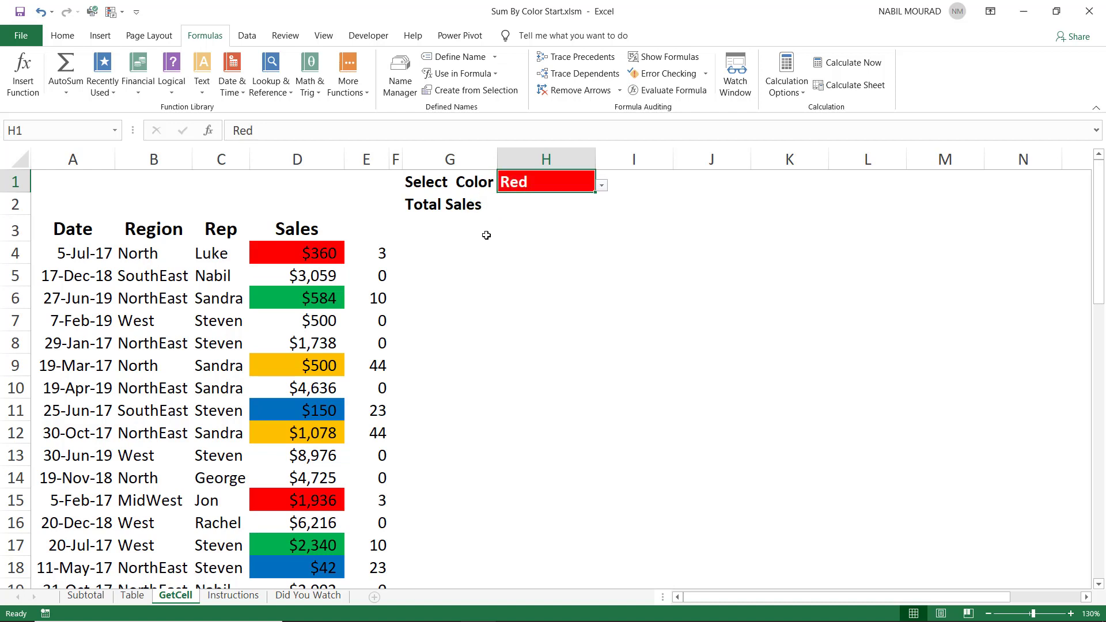
# Start a SUMIF formula in the Total Sales cell H2 with the color codes E4:E52 as its range
pyautogui.click(511, 204)
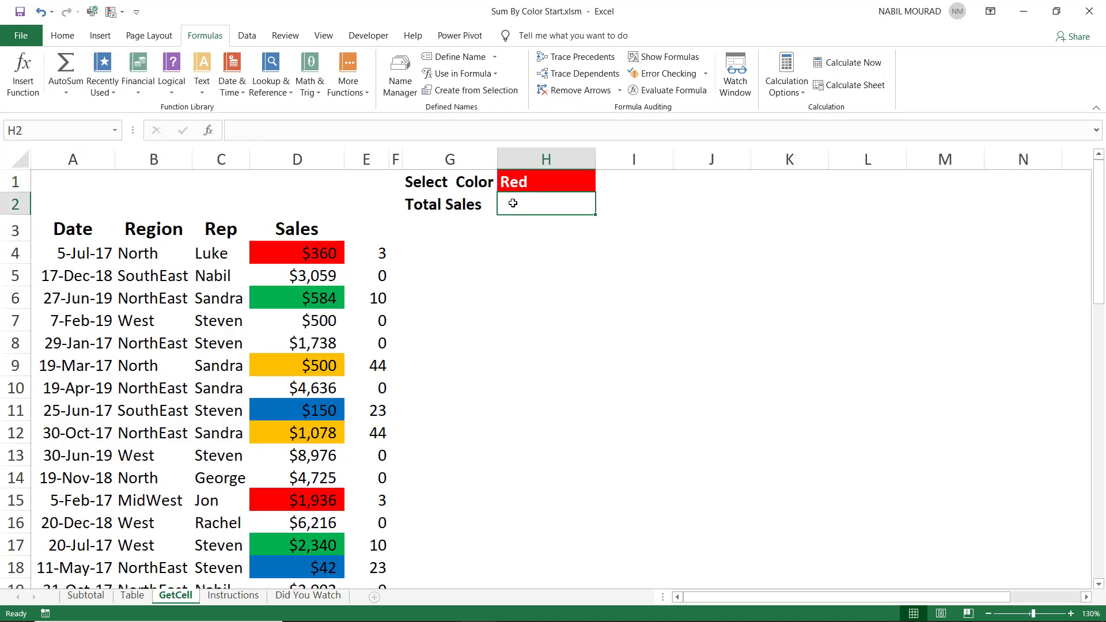
pyautogui.write('=')
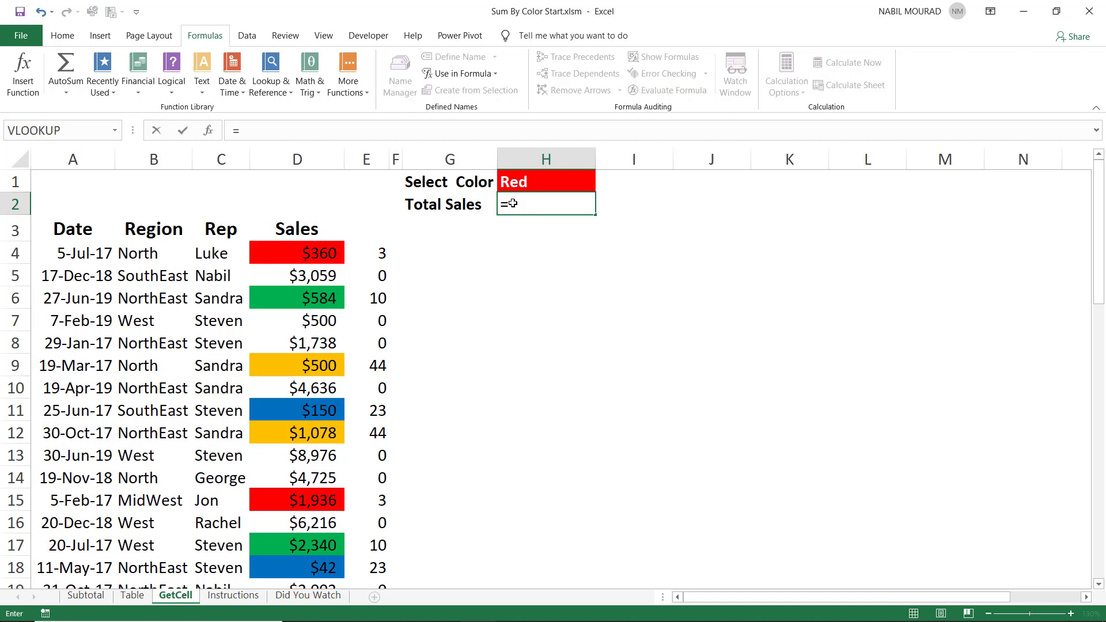
pyautogui.write('sumi')
pyautogui.press('Tab')
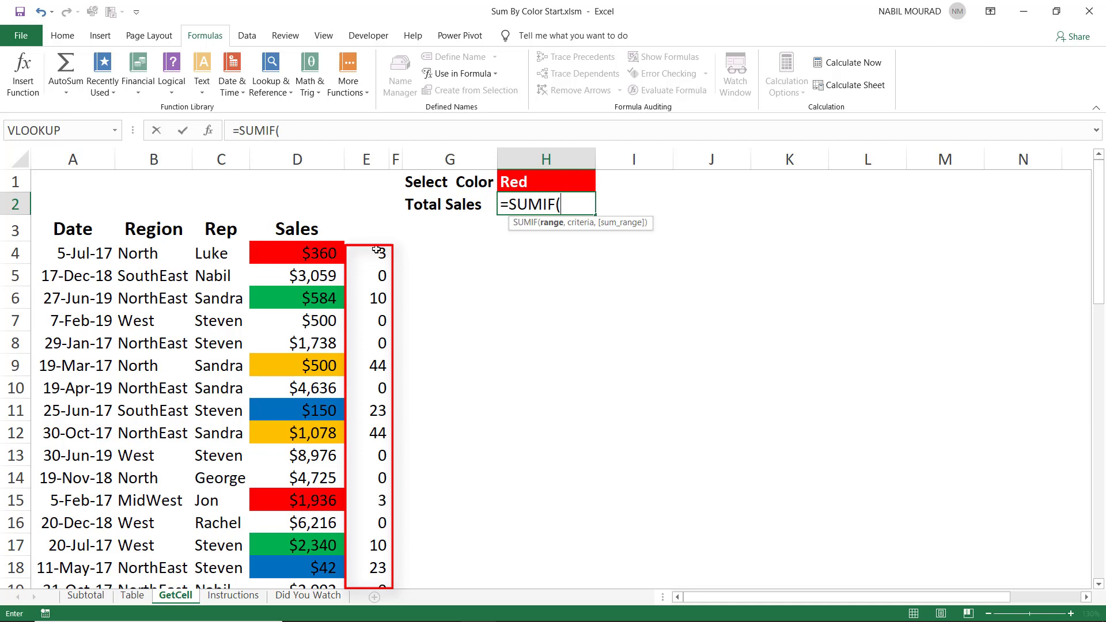
pyautogui.click(377, 250)
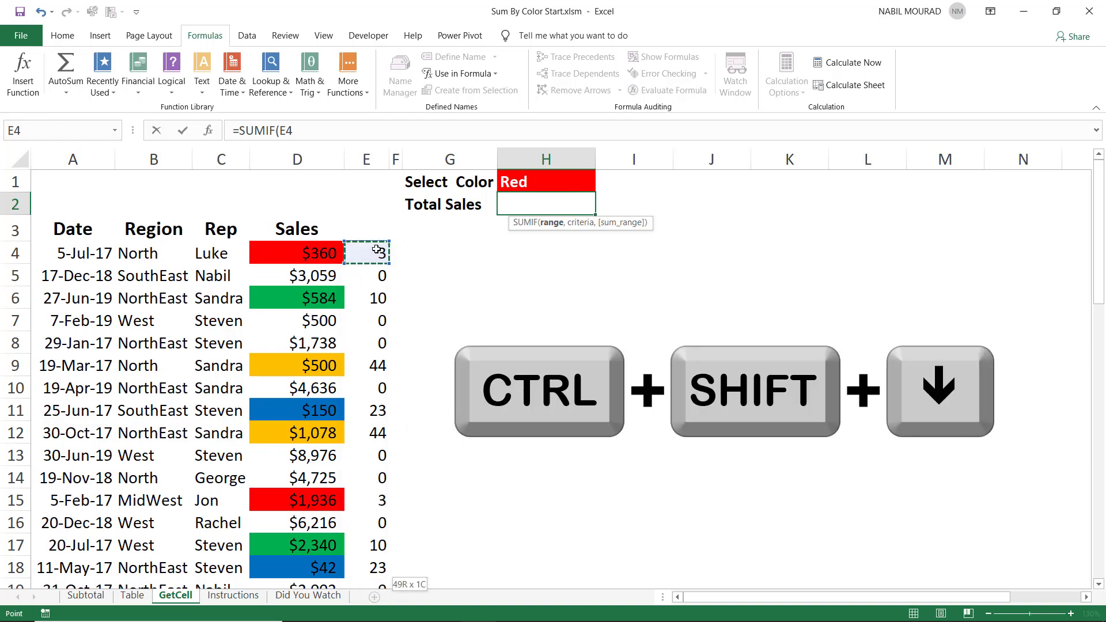
pyautogui.hotkey('ctrl', 'shift', 'Down')
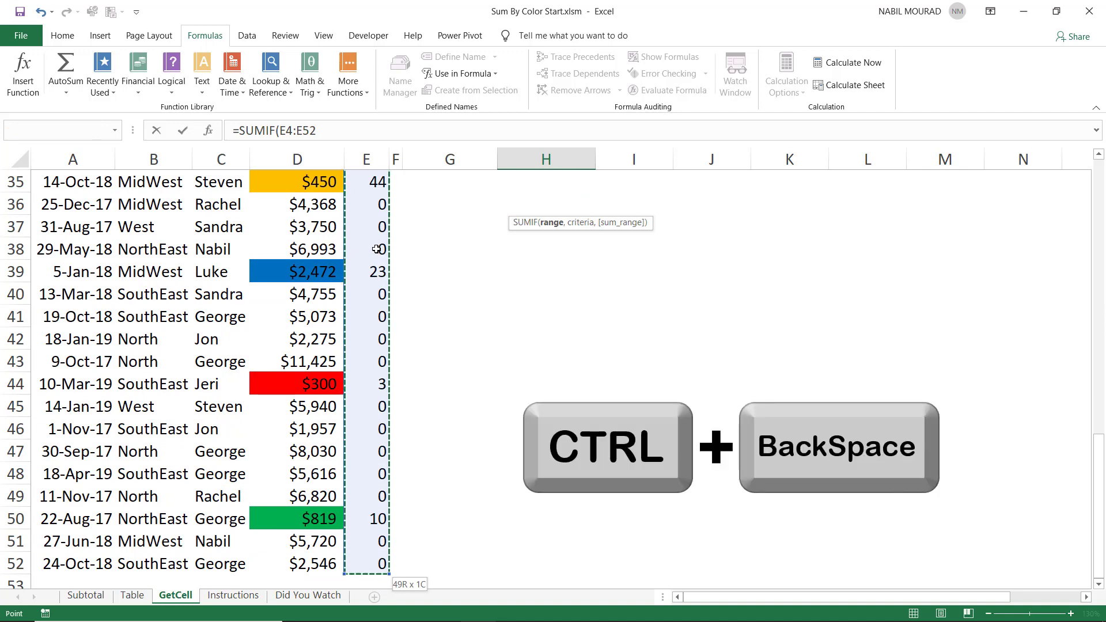
pyautogui.hotkey('ctrl', 'BackSpace')
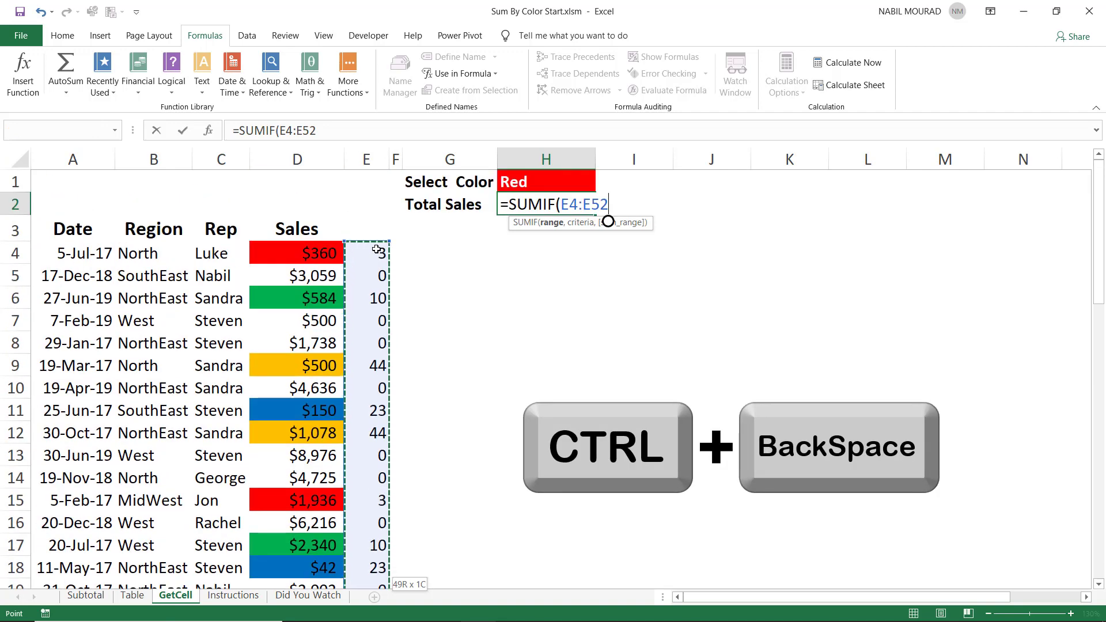
pyautogui.write(',')
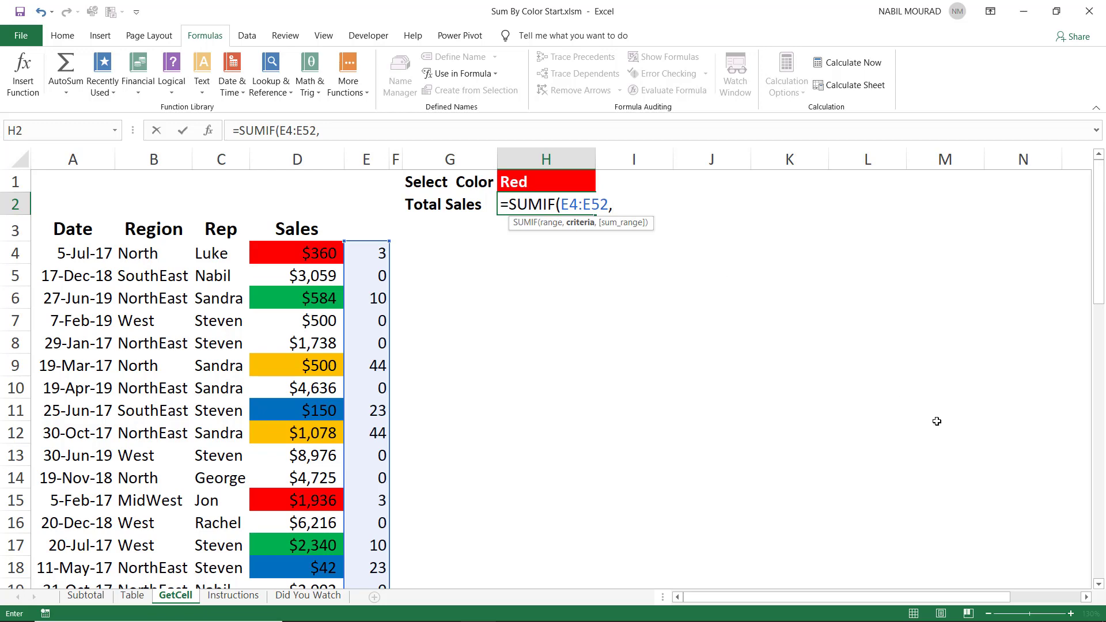
# Add VLOOKUP(H1,P2:Q6,2,0) as the SUMIF criteria, looking up the selected color's number in the Color/Number table
pyautogui.click(1085, 600)
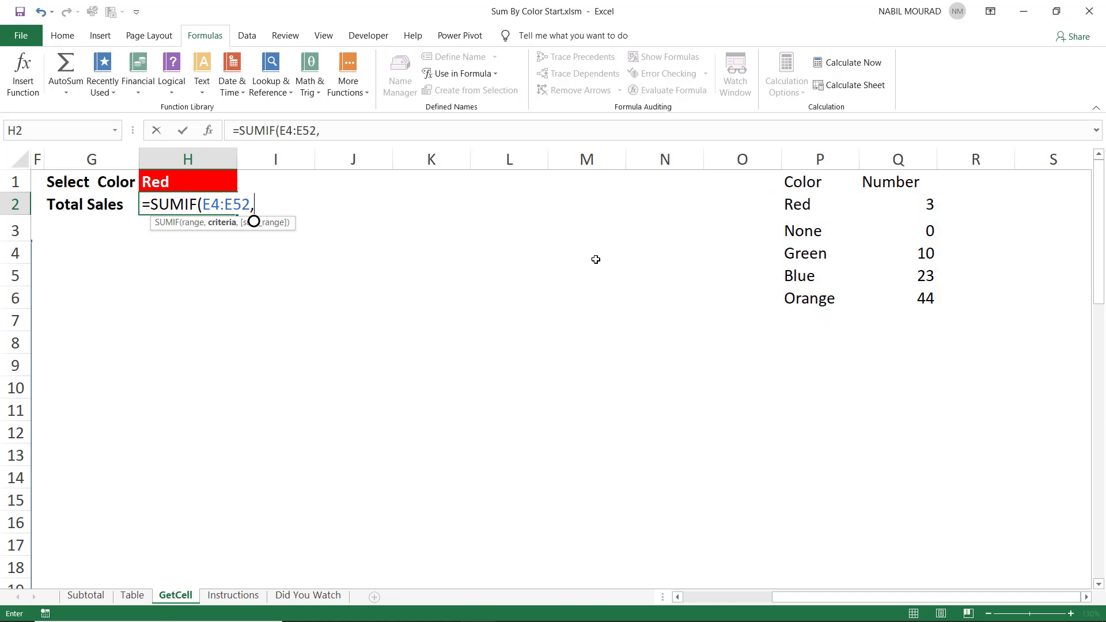
pyautogui.write('vlook')
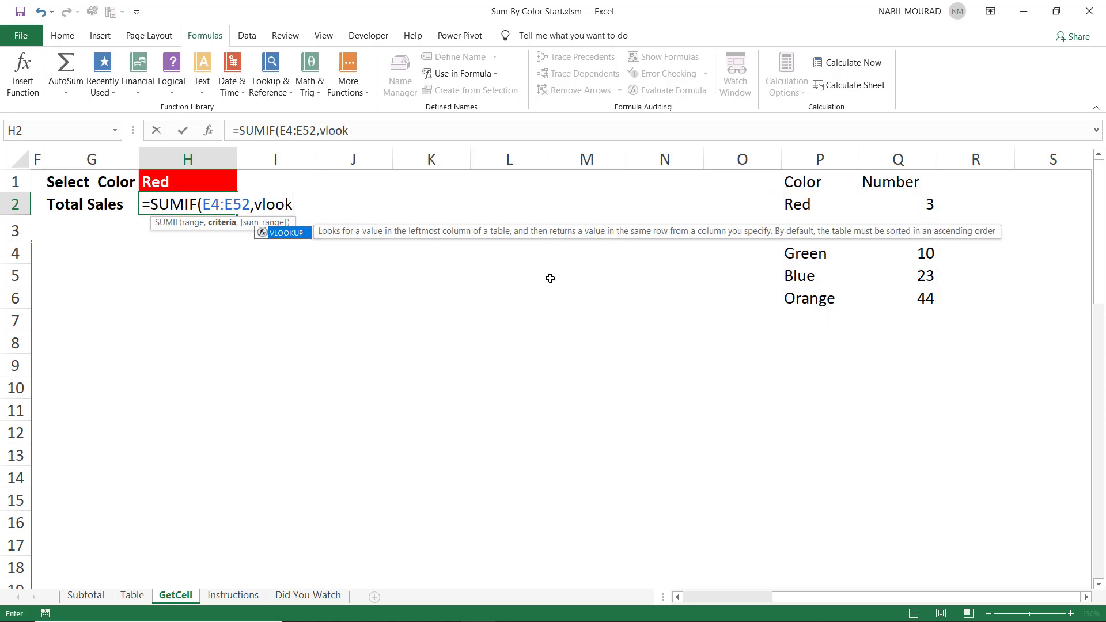
pyautogui.press('Tab')
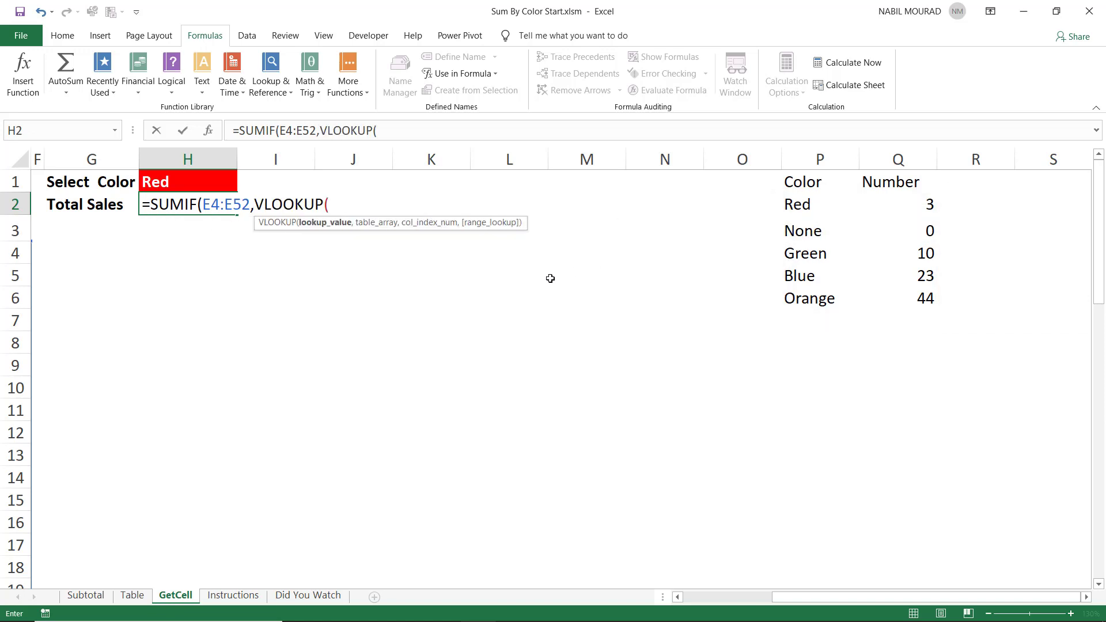
pyautogui.click(189, 178)
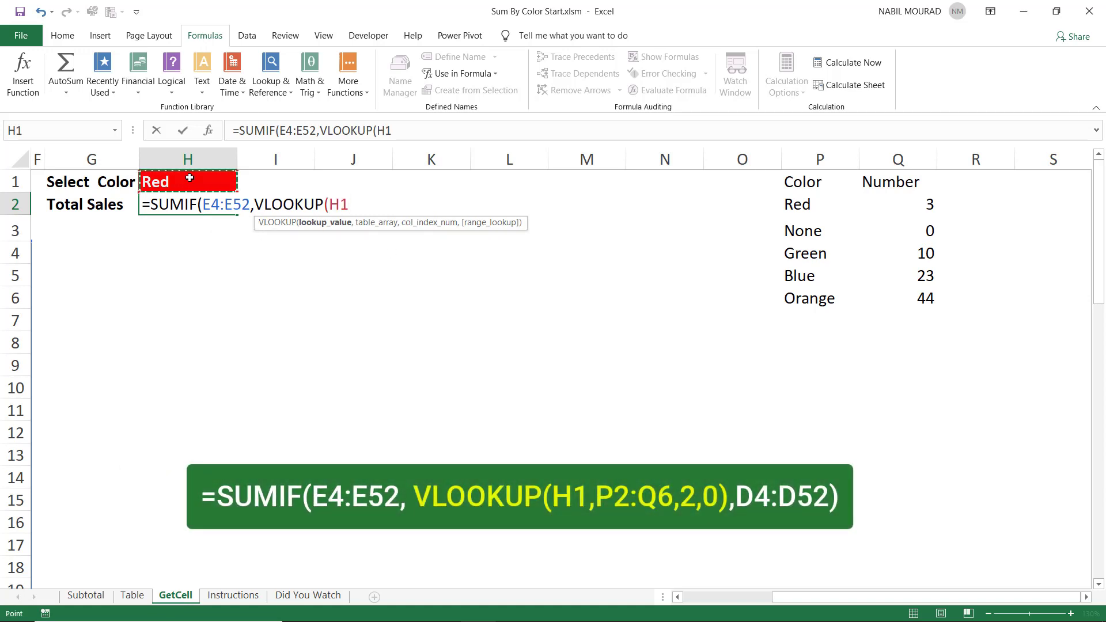
pyautogui.write(',')
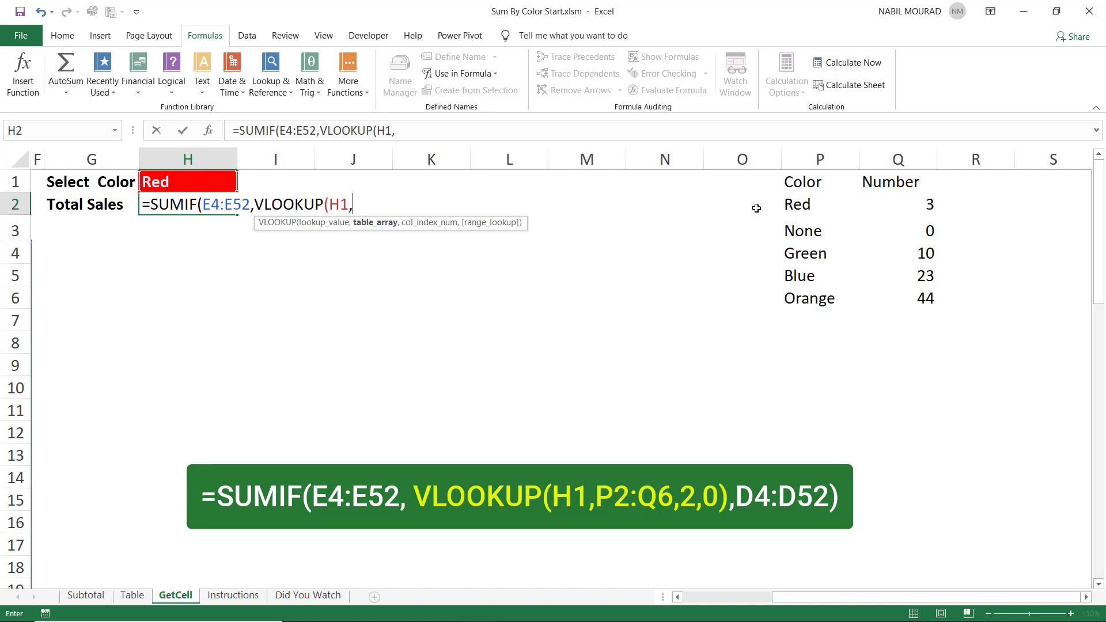
pyautogui.moveTo(809, 204); pyautogui.dragTo(913, 296)
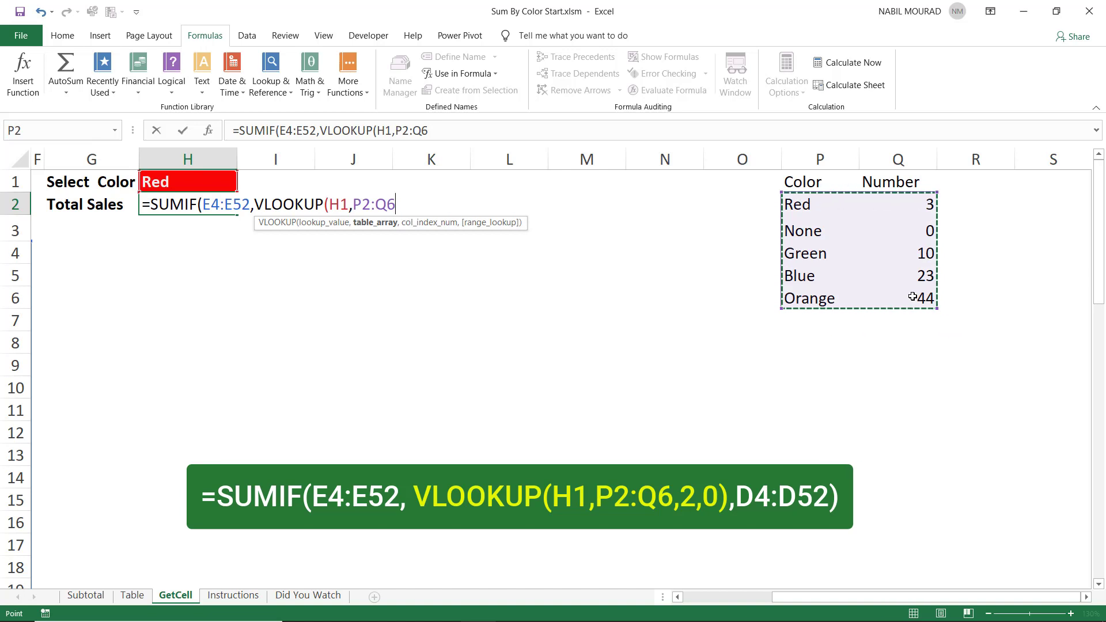
pyautogui.write(',')
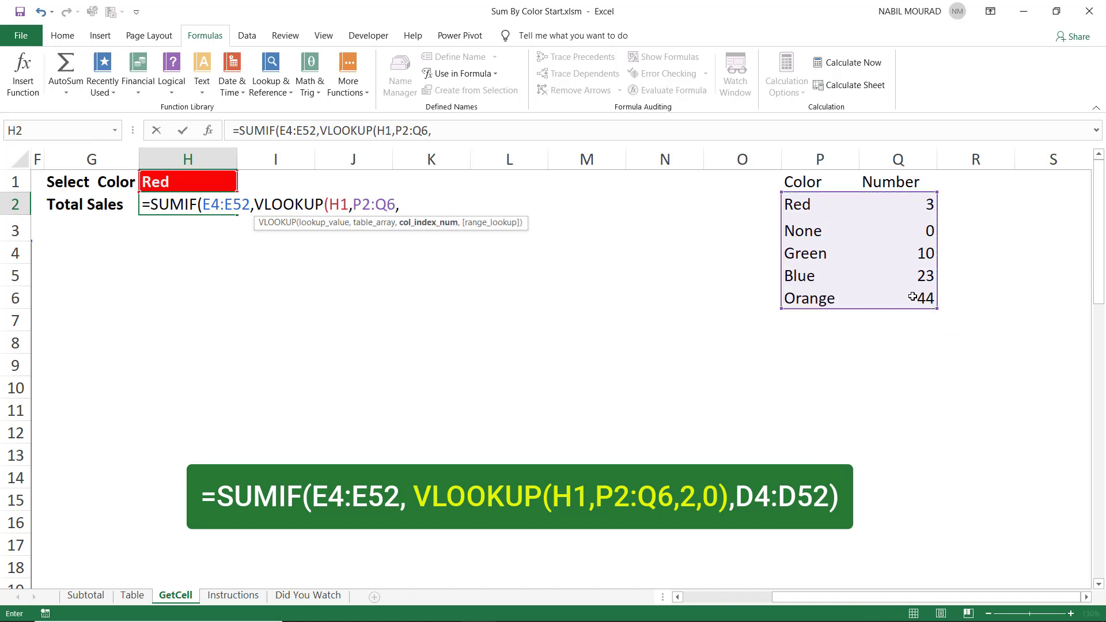
pyautogui.write('2,')
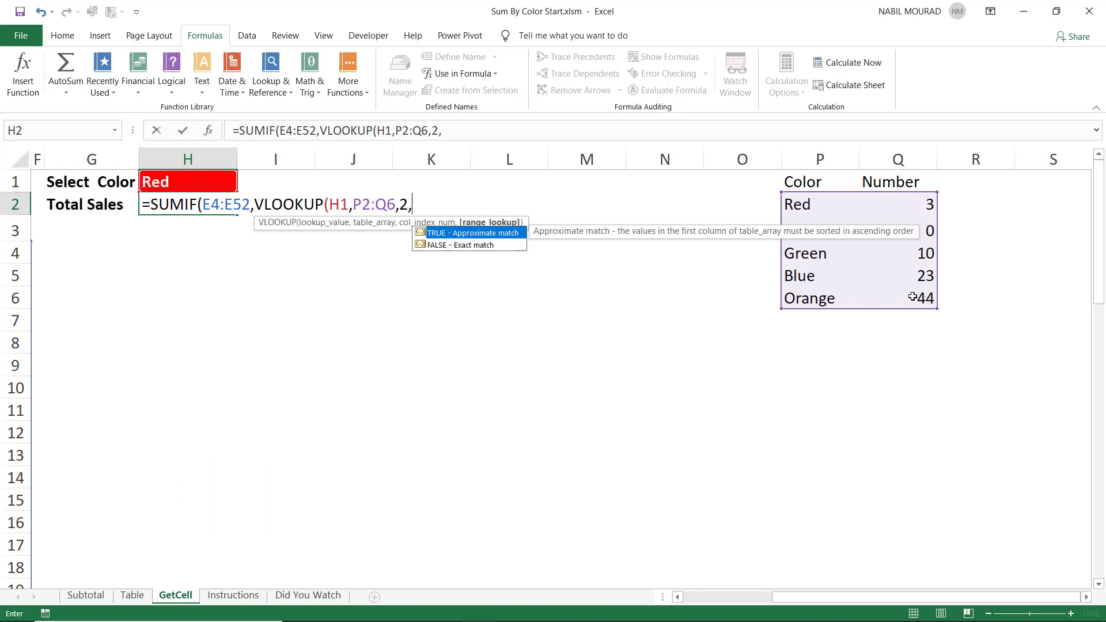
pyautogui.write('0)')
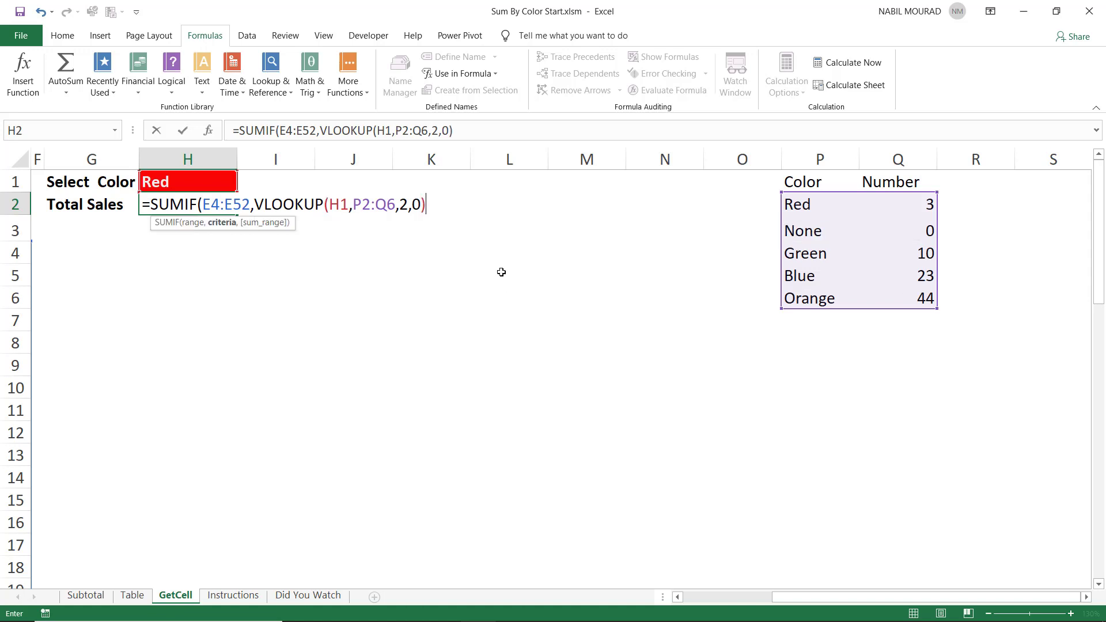
# Evaluate the VLOOKUP criteria argument in place within the H2 formula, and undo the evaluation to restore the function
pyautogui.click(222, 223)
pyautogui.press('F9')
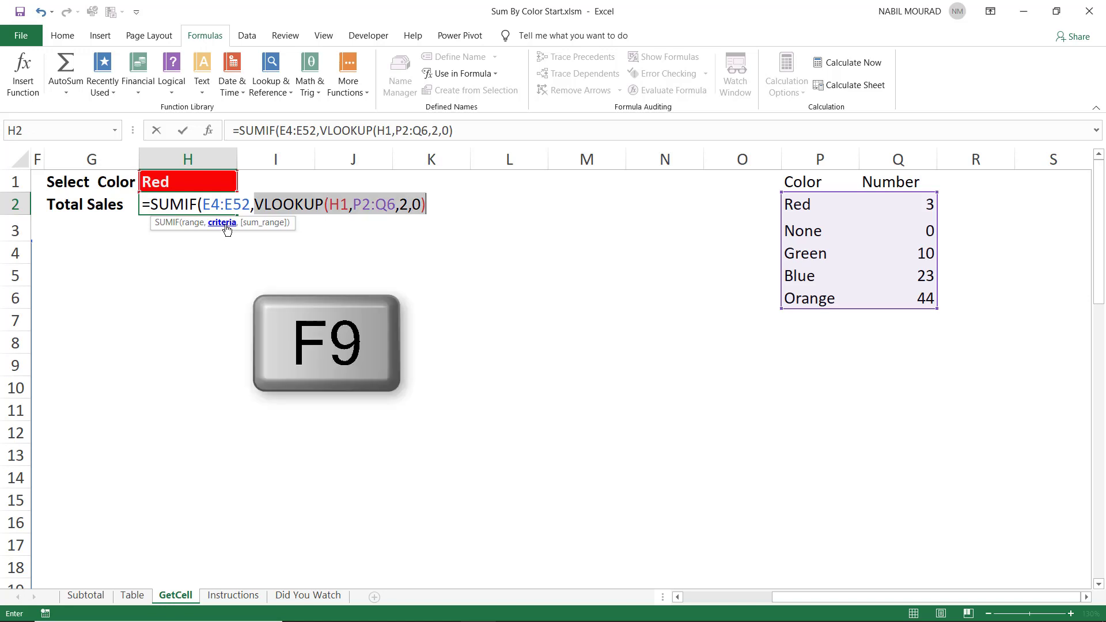
pyautogui.press('F9')
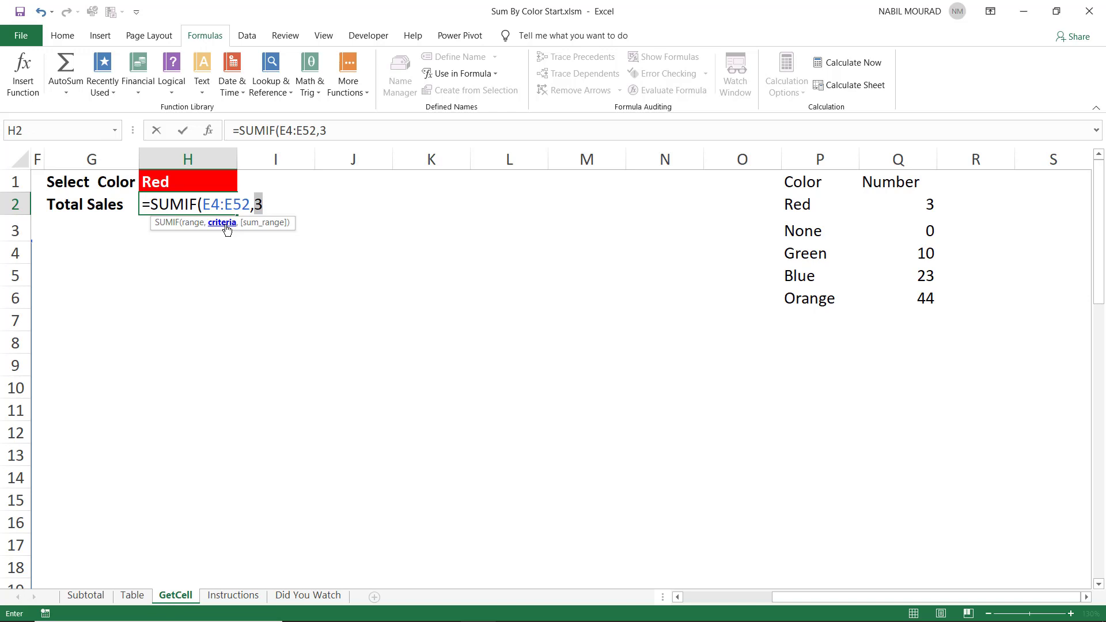
pyautogui.hotkey('ctrl', 'z')
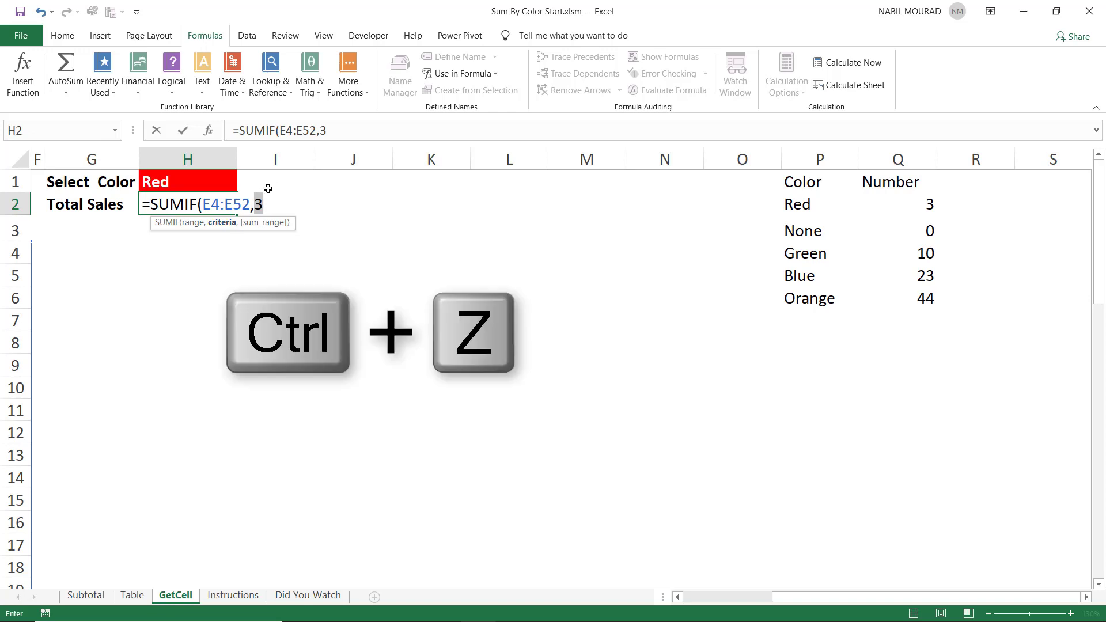
pyautogui.hotkey('ctrl', 'z')
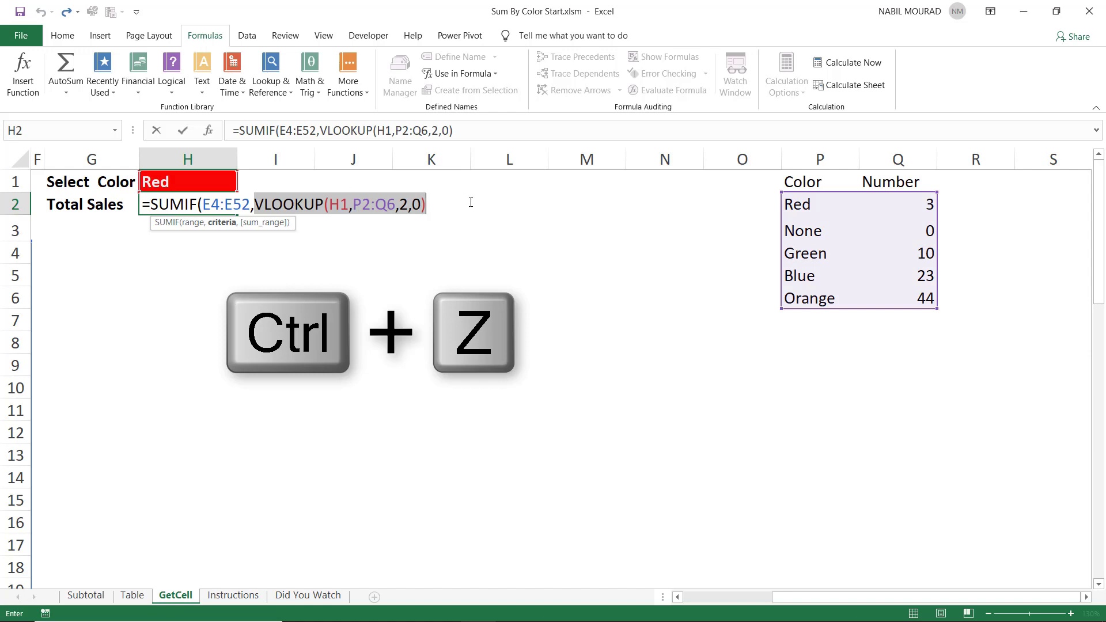
# Complete the SUMIF formula in H2 with the Sales values D4:D52 as the sum range and enter it
pyautogui.click(431, 207)
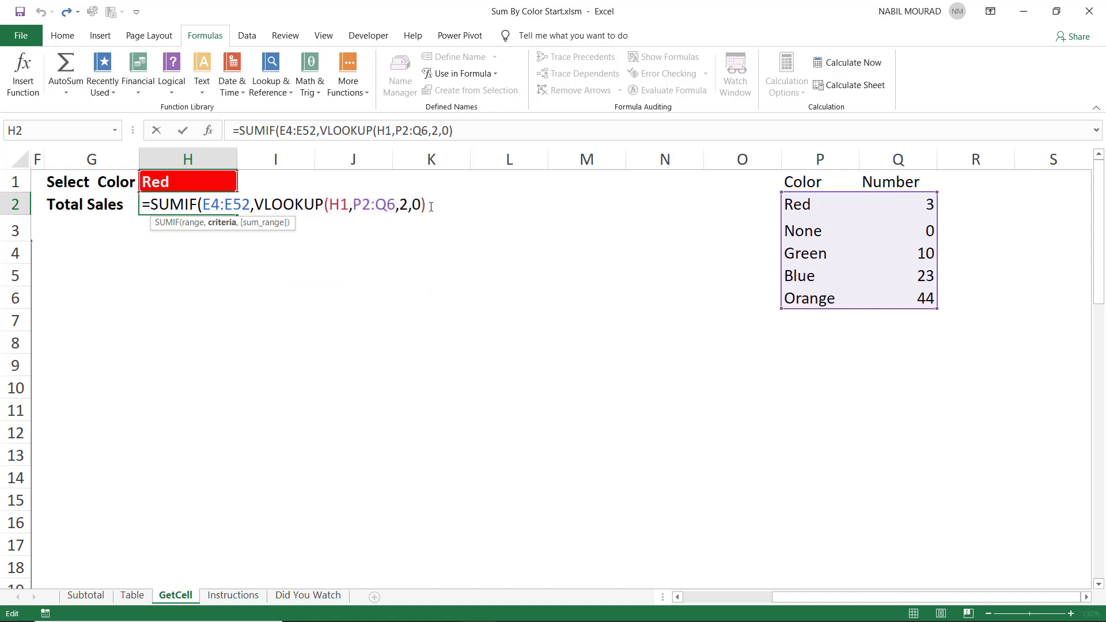
pyautogui.write(',')
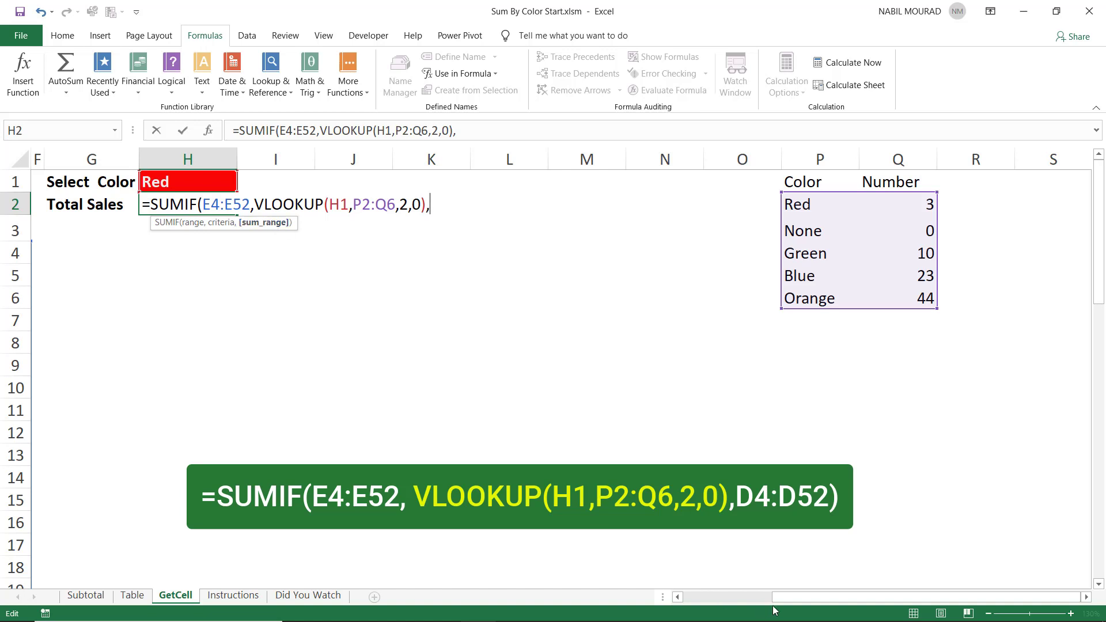
pyautogui.moveTo(796, 599); pyautogui.dragTo(732, 598)
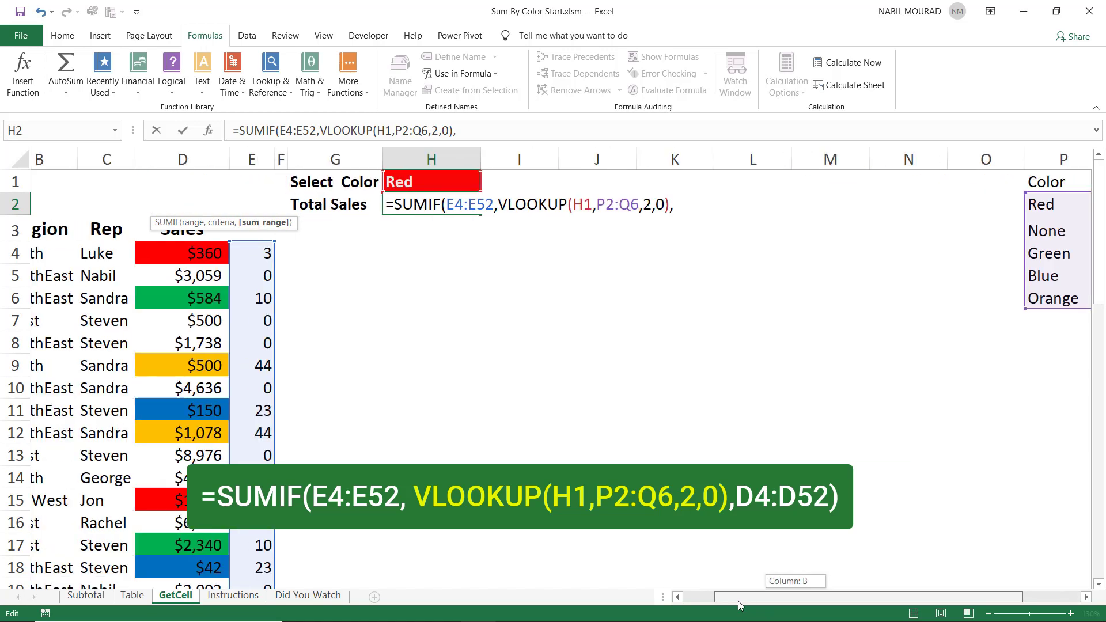
pyautogui.click(205, 249)
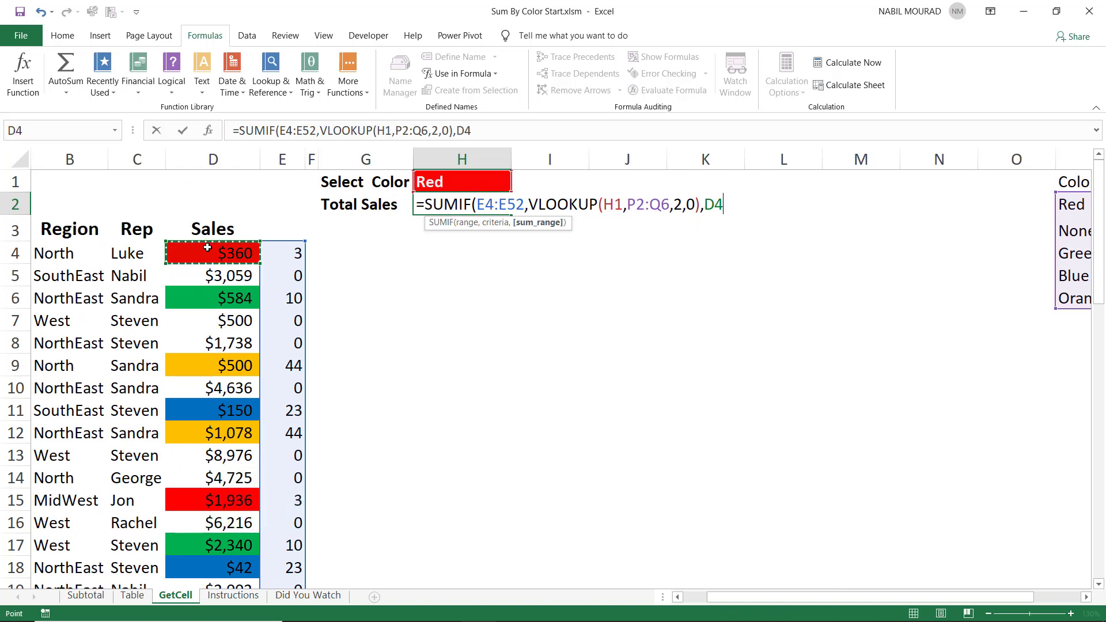
pyautogui.hotkey('ctrl', 'shift', 'Down')
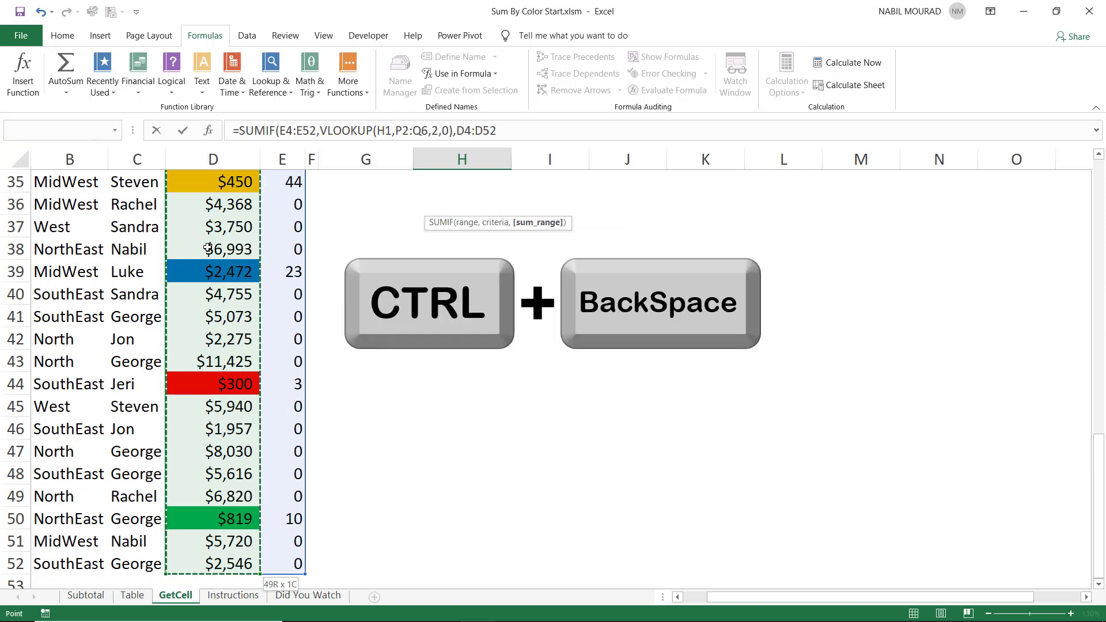
pyautogui.hotkey('ctrl', 'BackSpace')
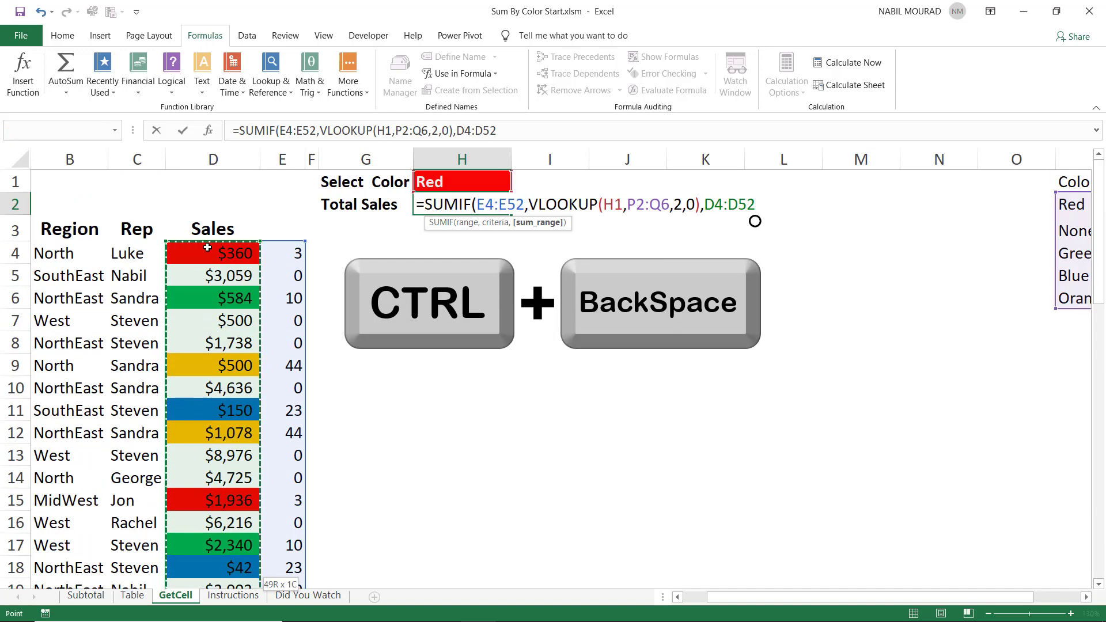
pyautogui.write(')')
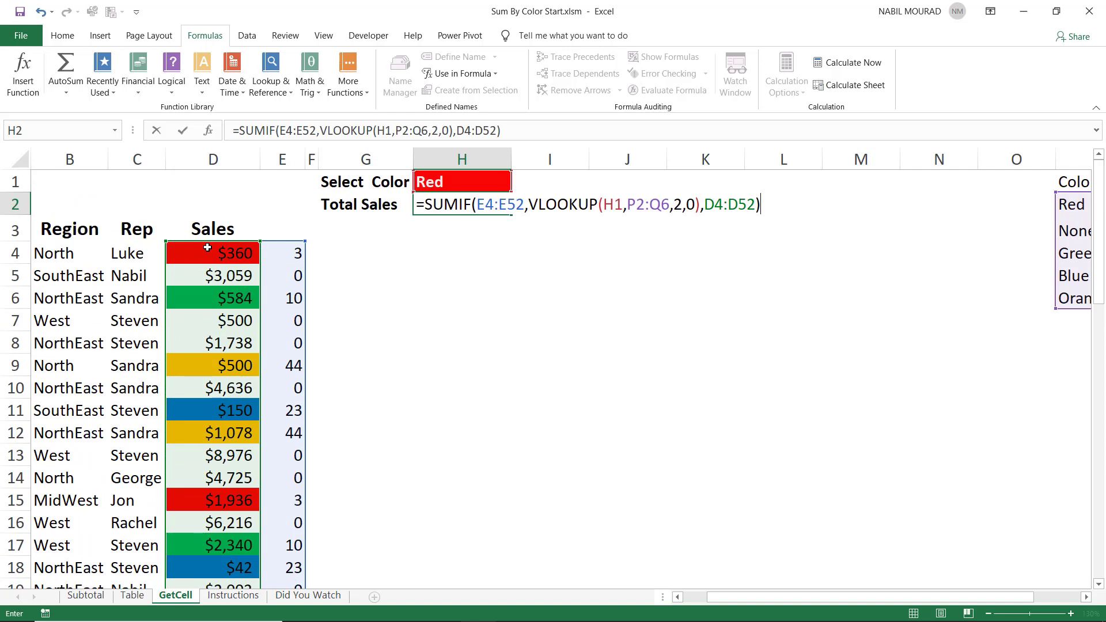
pyautogui.press('Return')
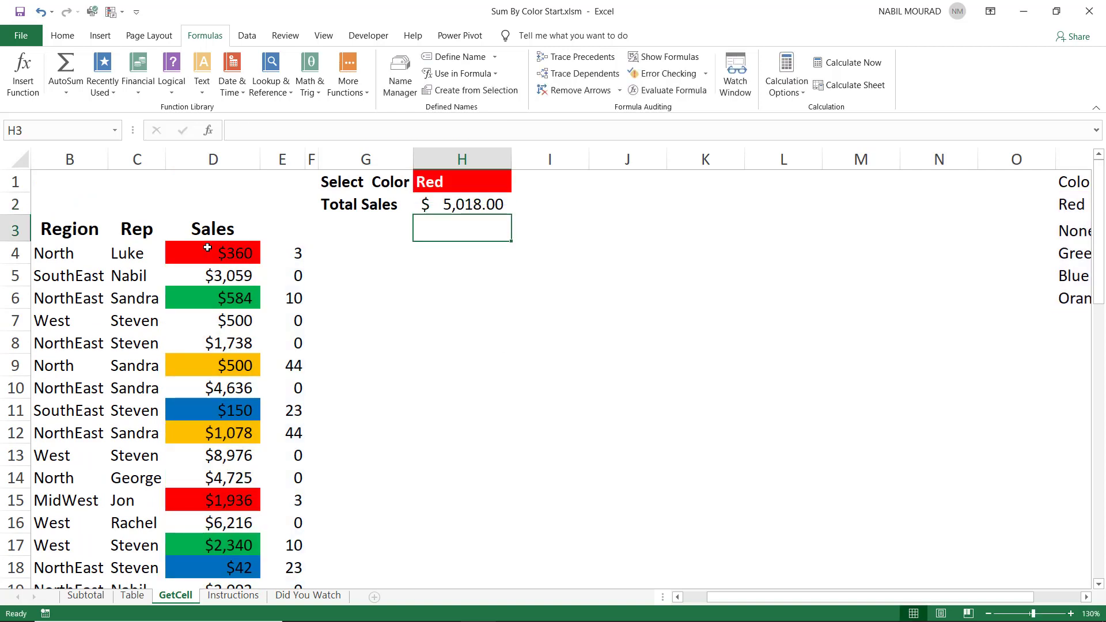
# Try Green in the Select Color cell H1, and set it to Orange
pyautogui.click(475, 178)
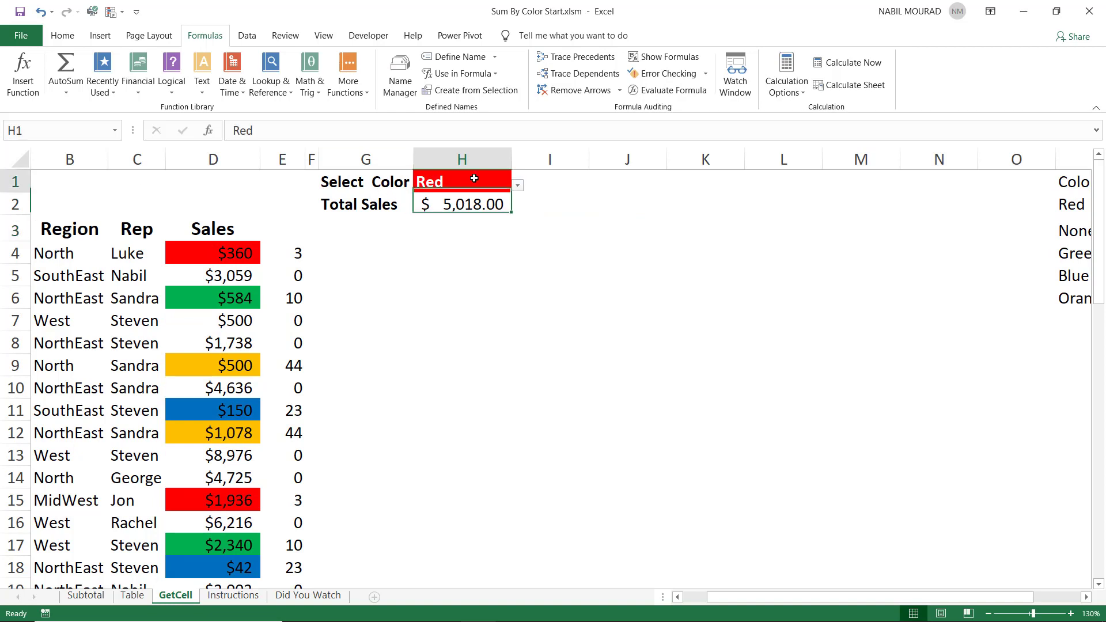
pyautogui.click(518, 185)
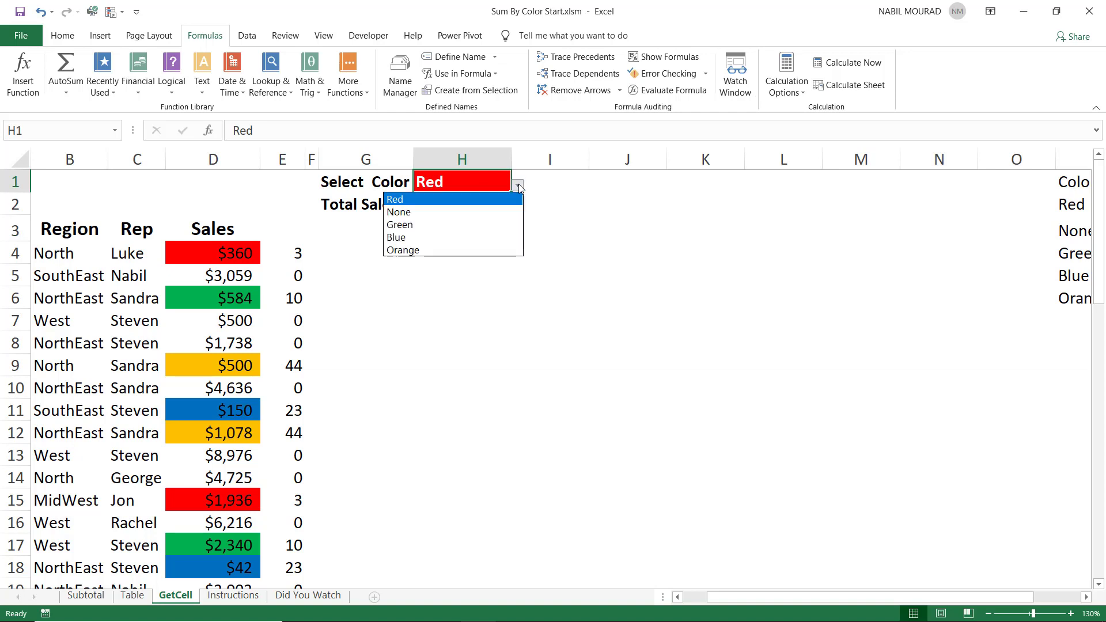
pyautogui.click(423, 226)
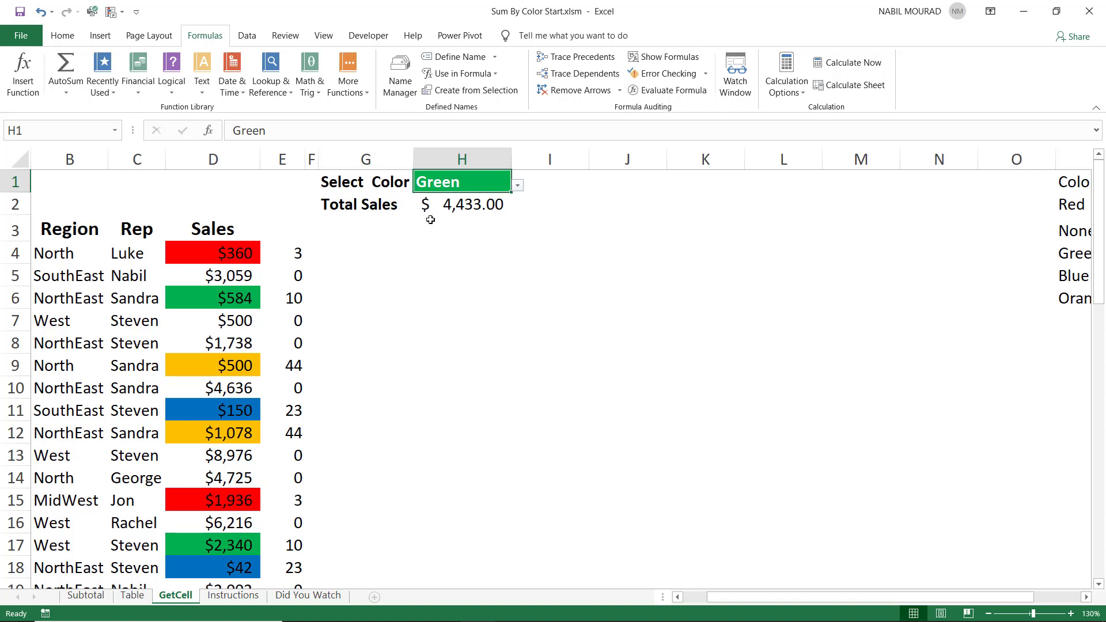
pyautogui.click(516, 189)
pyautogui.click(418, 251)
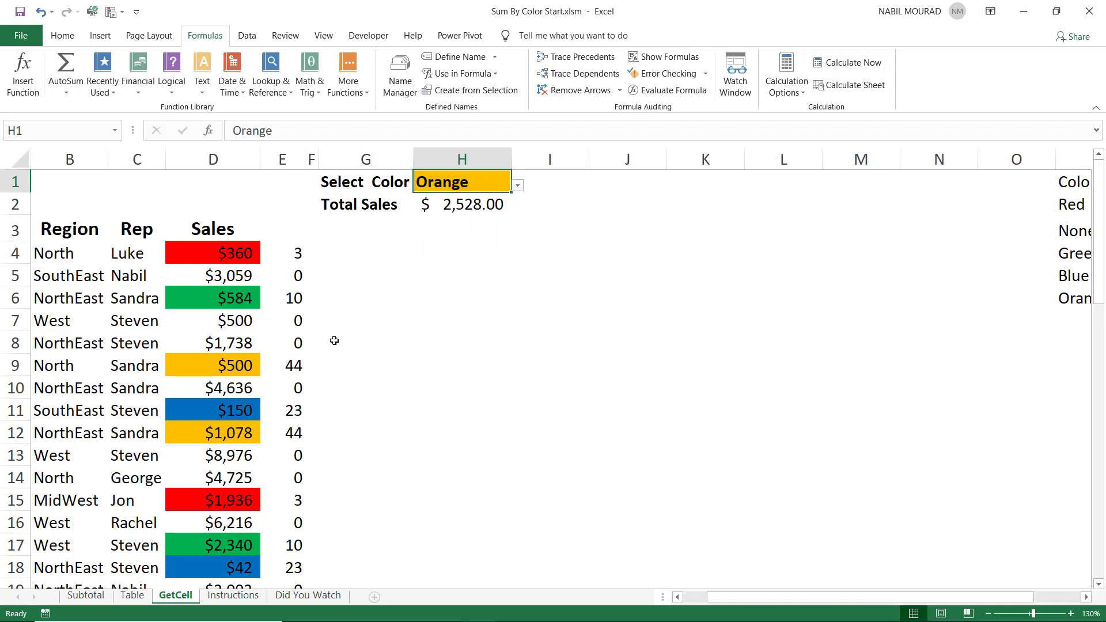
# Change the orange Sales value in D9 to 2000
pyautogui.click(222, 370)
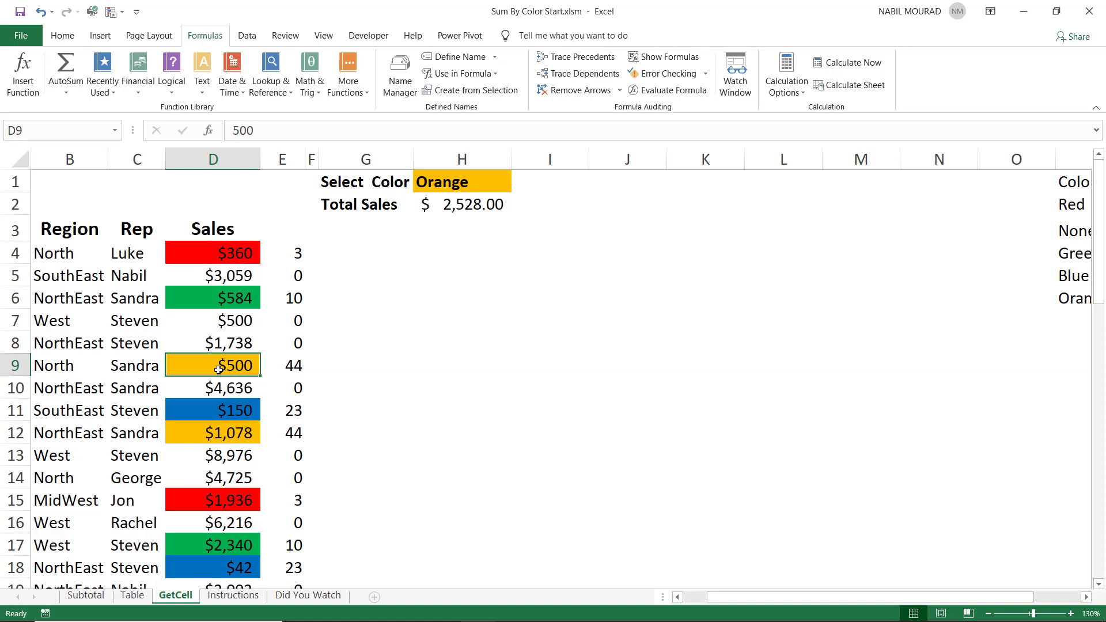
pyautogui.write('2000')
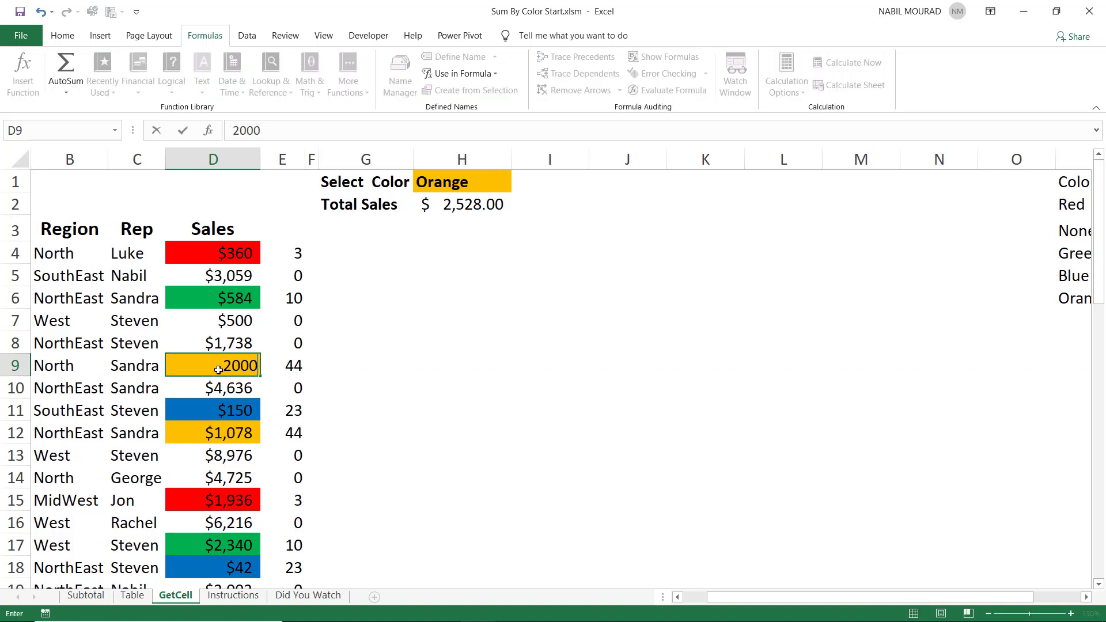
pyautogui.press('Return')
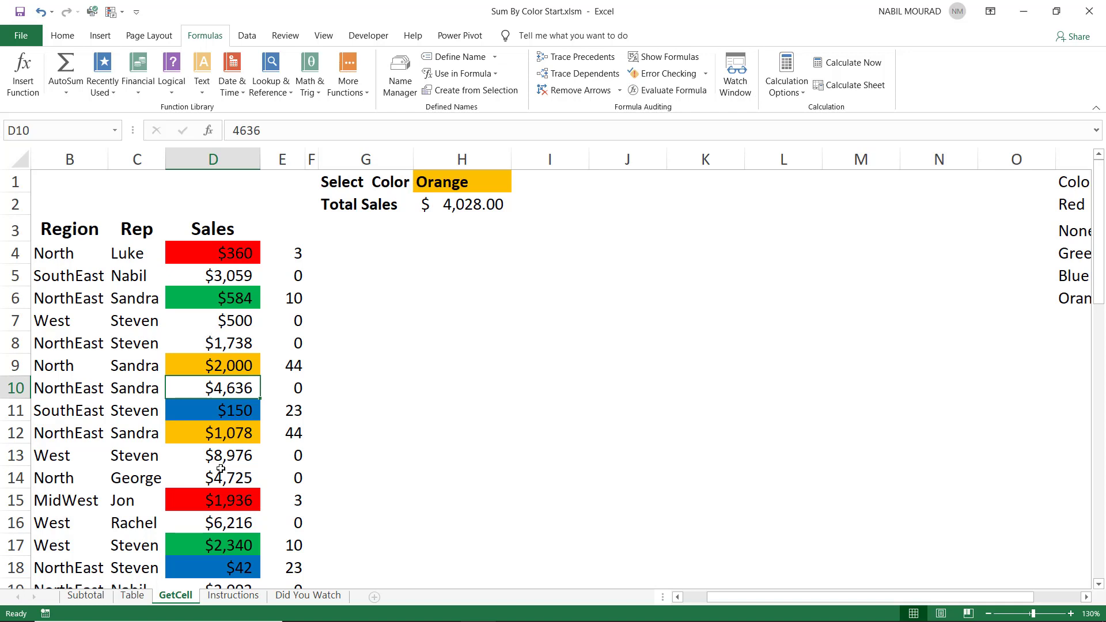
# Fill the Sales cell D7 with the standard orange color and force a full recalculation of all formulas
pyautogui.click(230, 321)
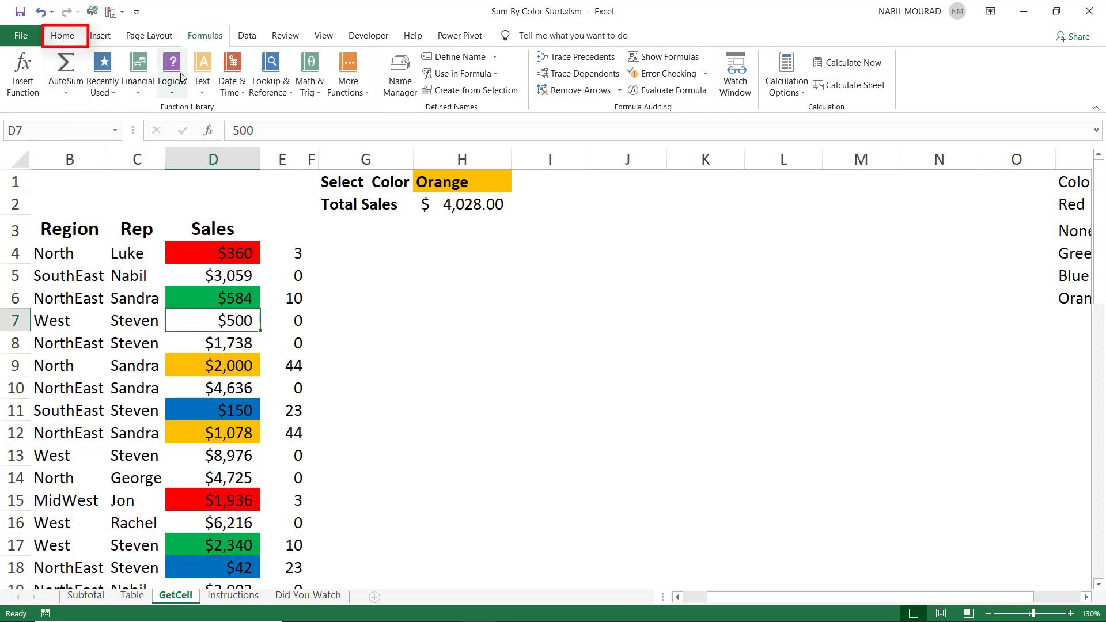
pyautogui.click(64, 36)
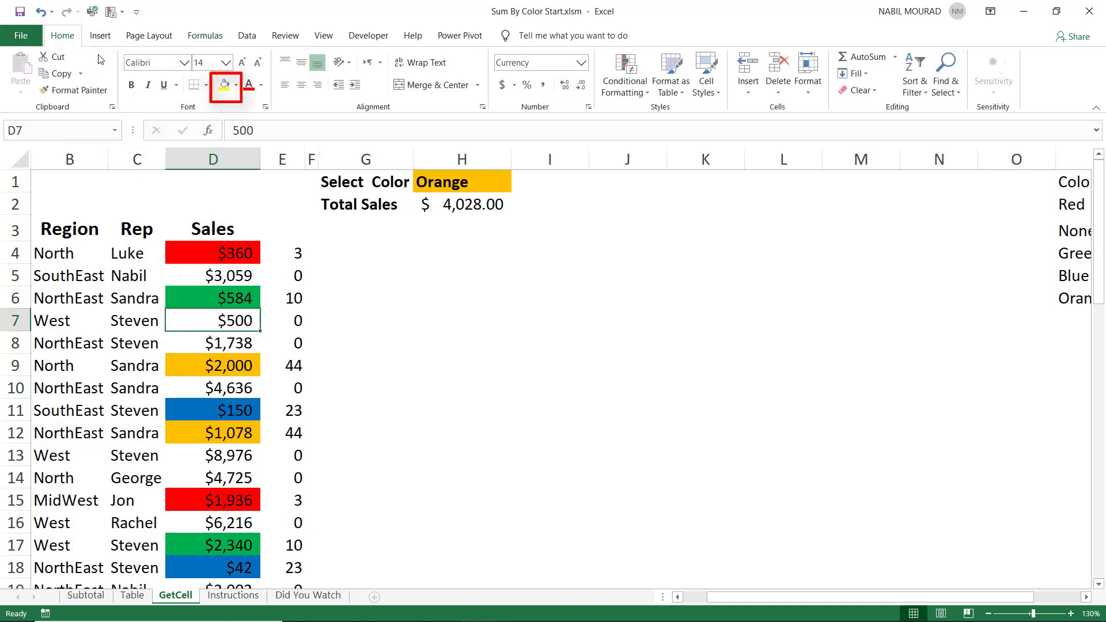
pyautogui.click(235, 87)
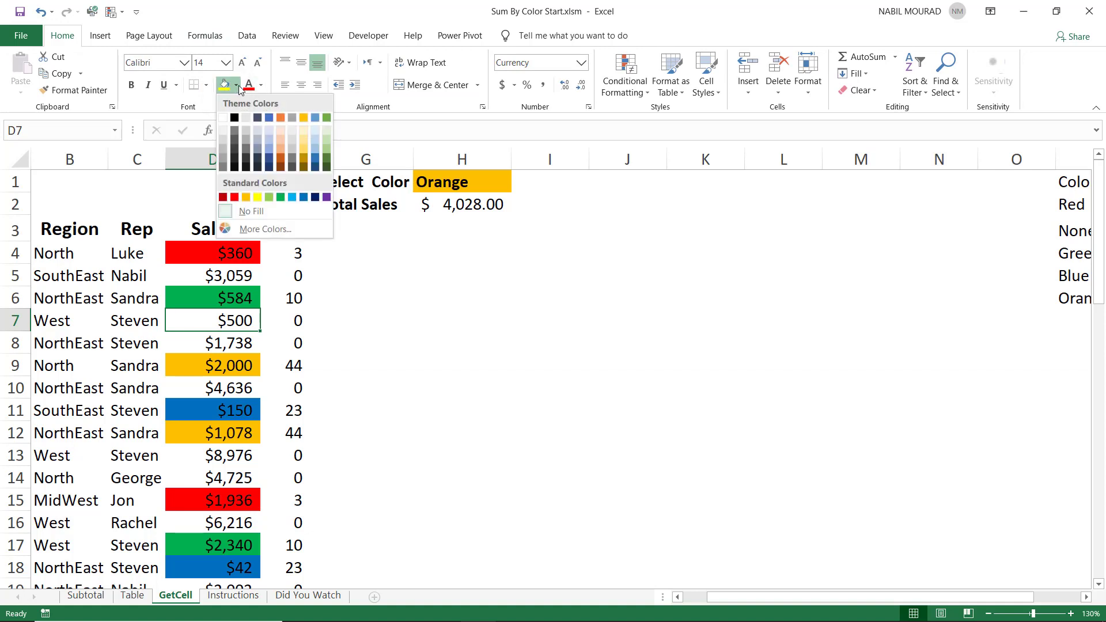
pyautogui.click(246, 198)
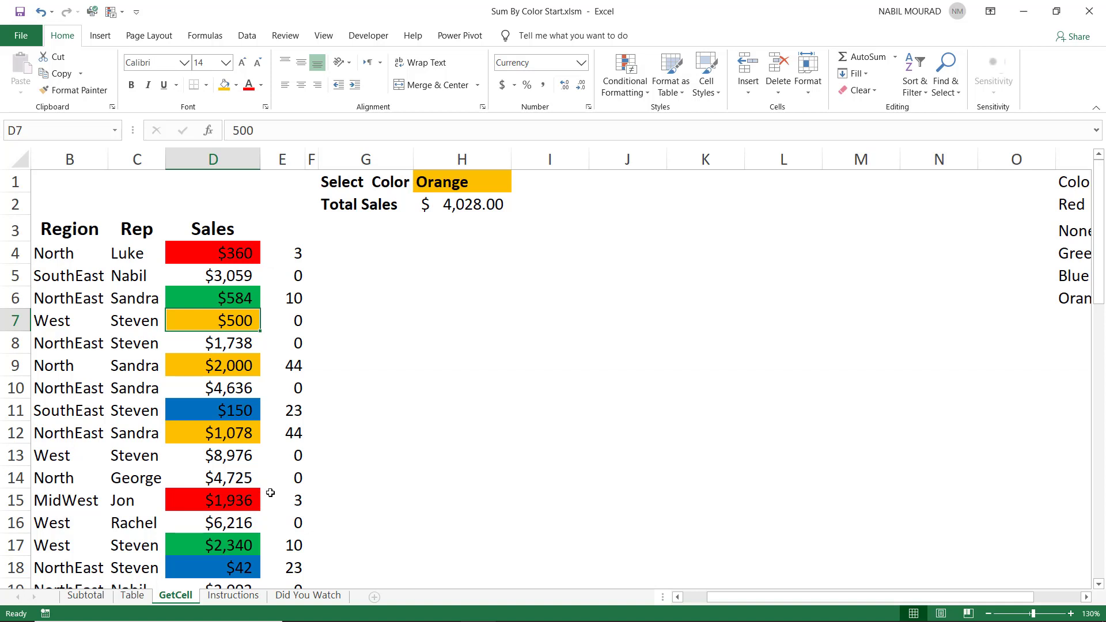
pyautogui.hotkey('ctrl', 'alt', 'F9')
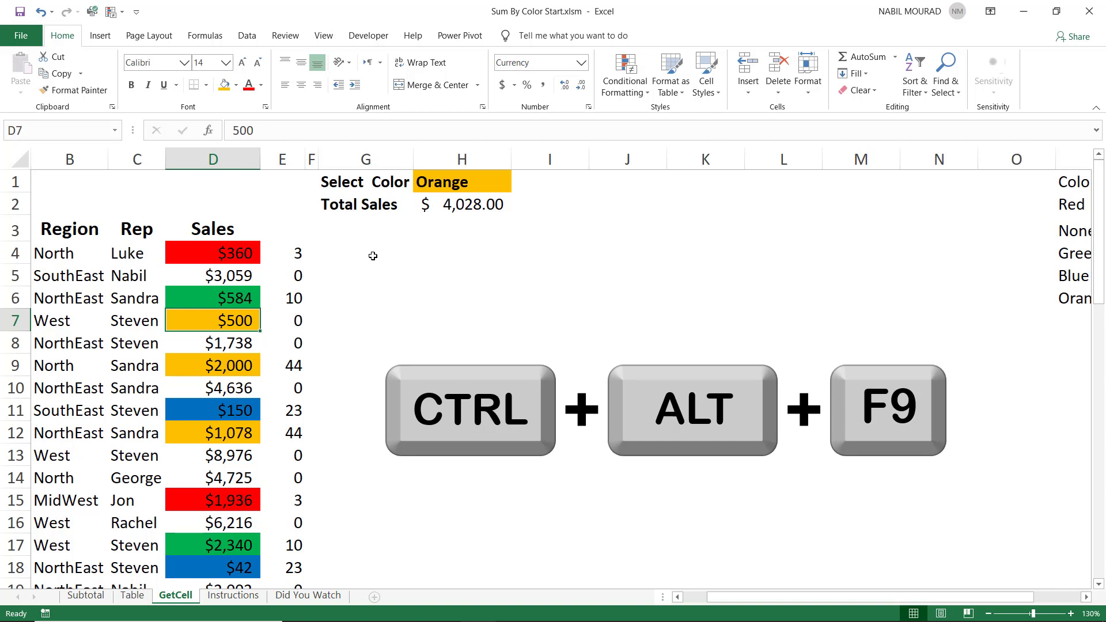
pyautogui.hotkey('ctrl', 'alt', 'F9')
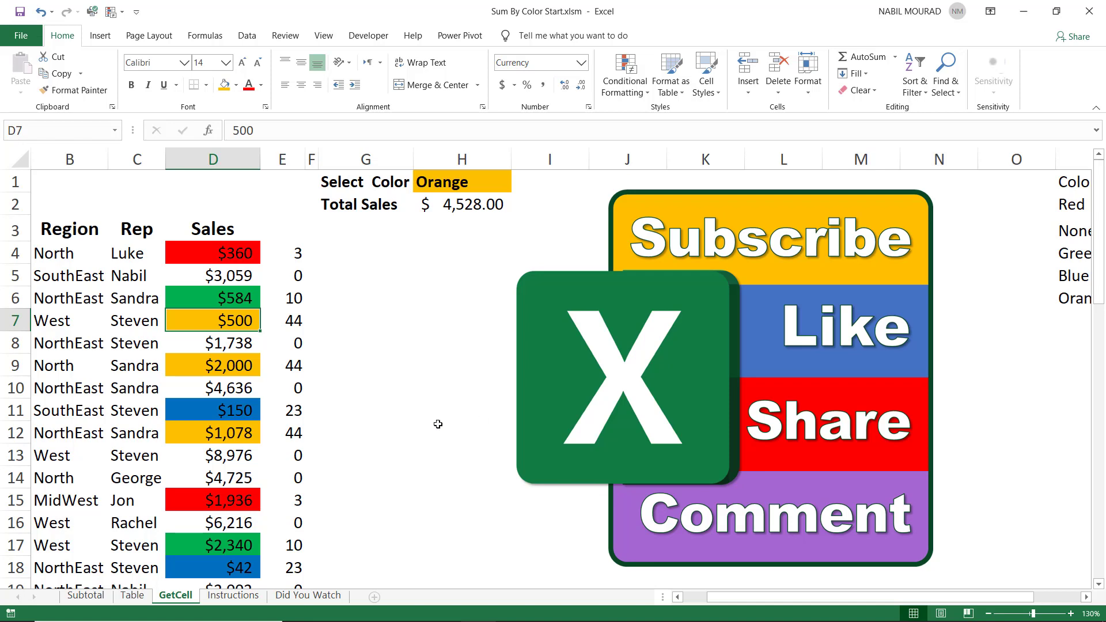
# Review the GET.CELL syntax and the list of Type_num return codes on the Instructions sheet
pyautogui.click(232, 595)
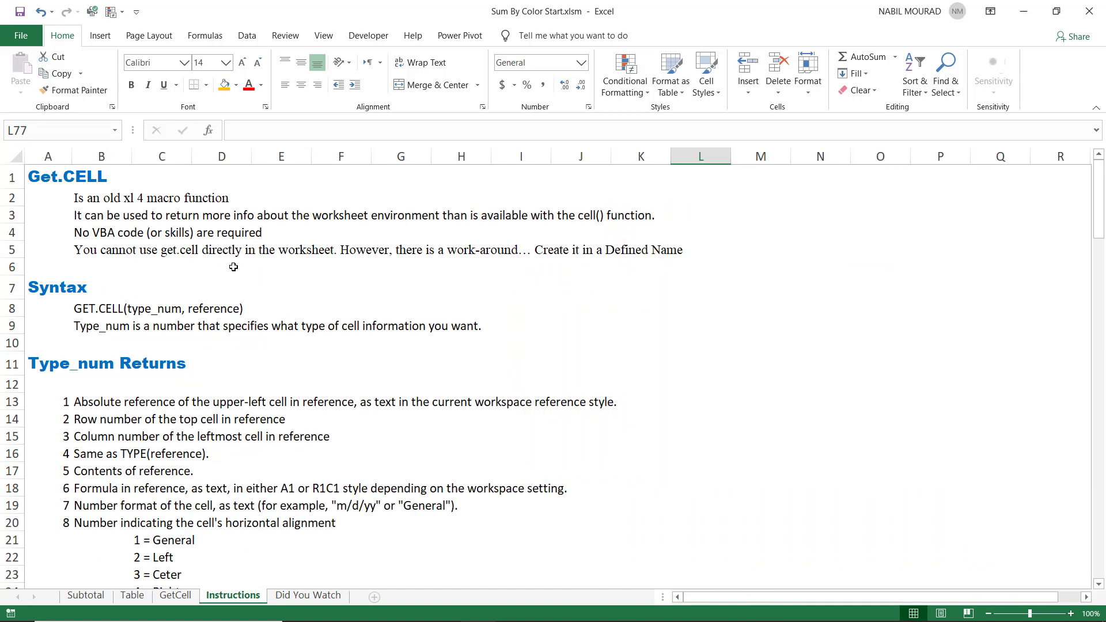
pyautogui.scroll(-3, 237, 275)
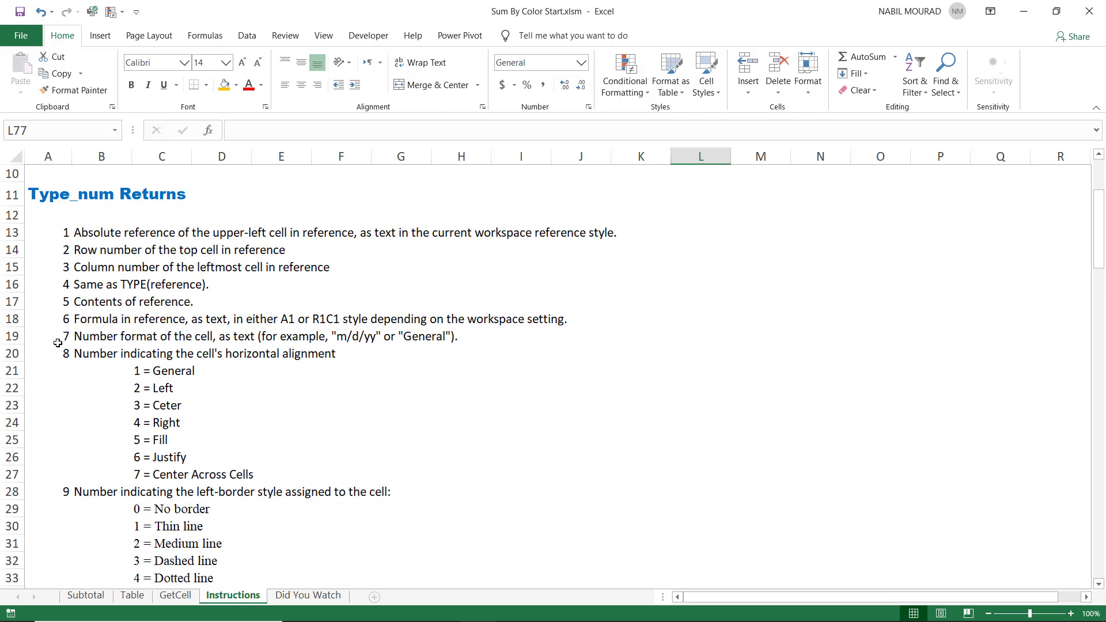
pyautogui.scroll(-19, 58, 342)
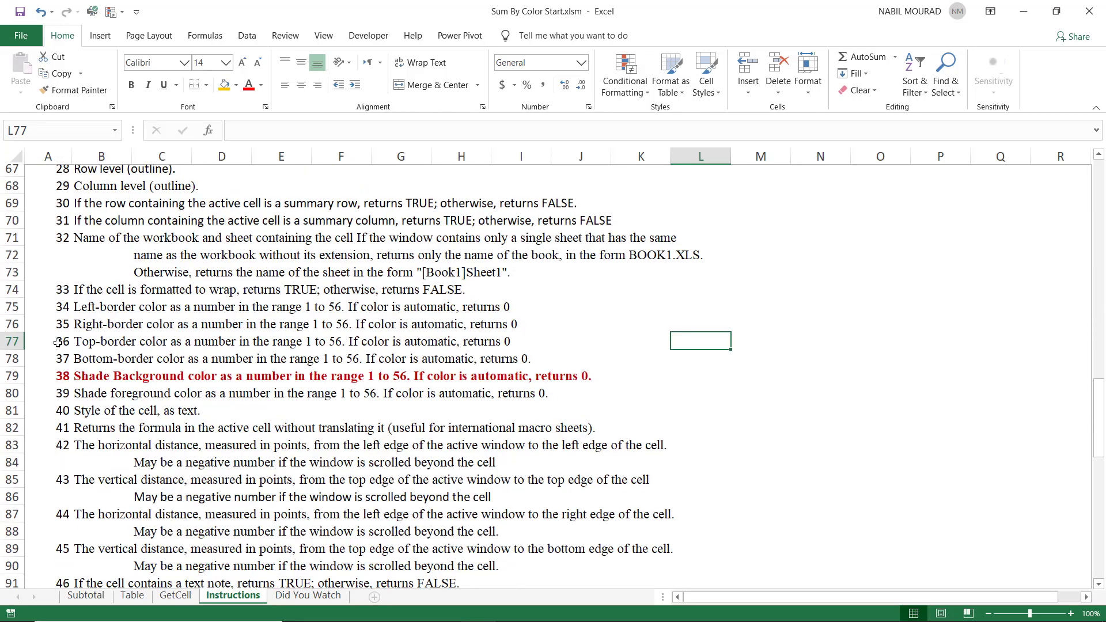
pyautogui.scroll(-13, 58, 342)
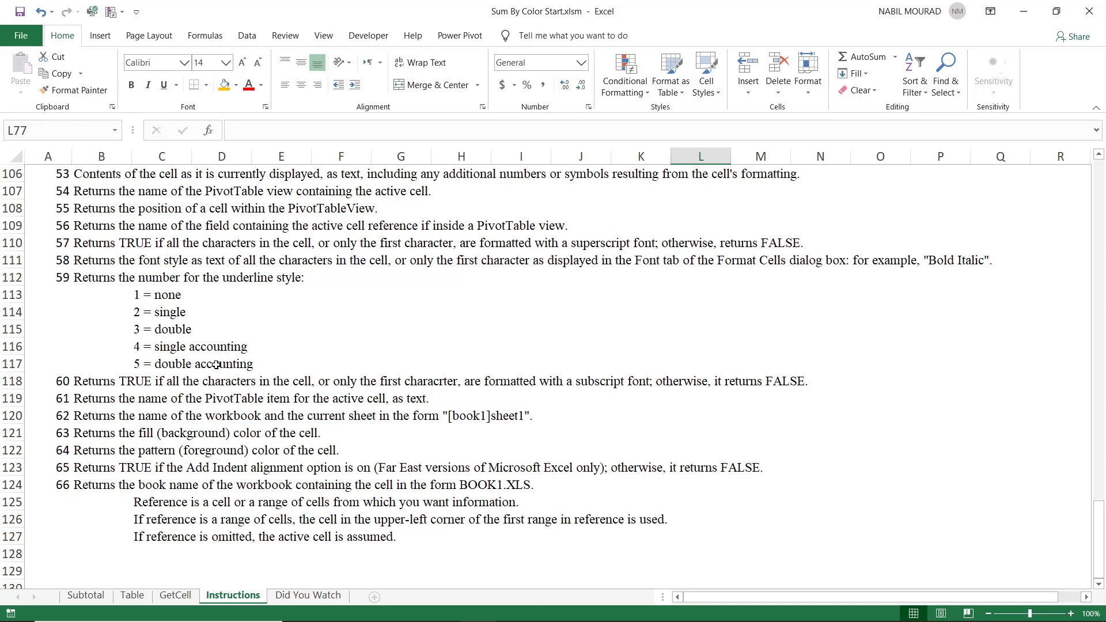
pyautogui.scroll(4, 216, 365)
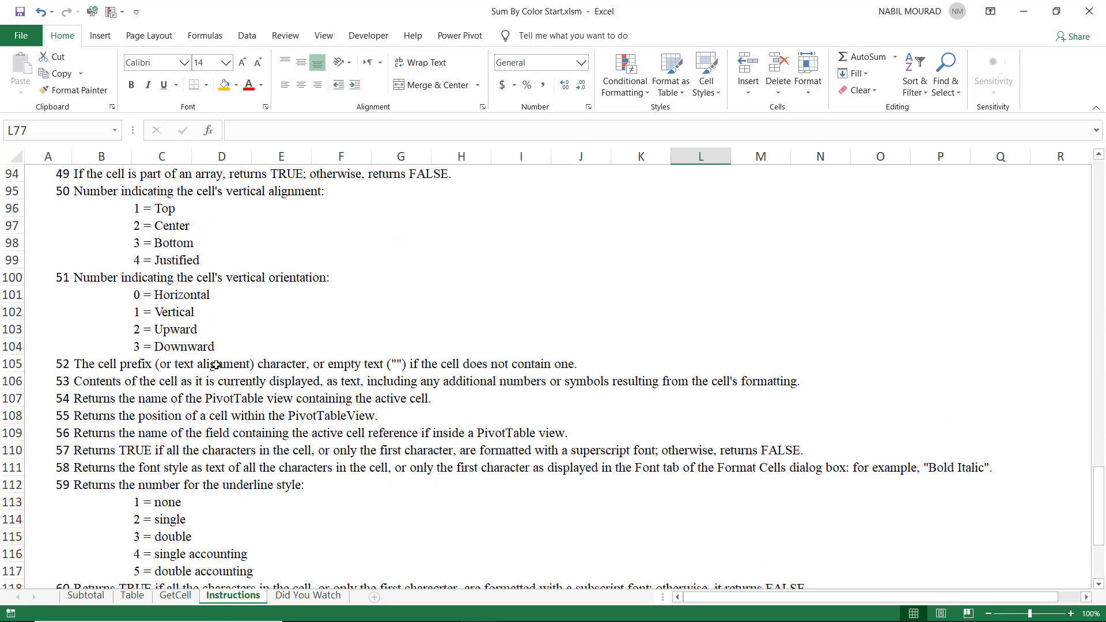
pyautogui.scroll(6, 216, 365)
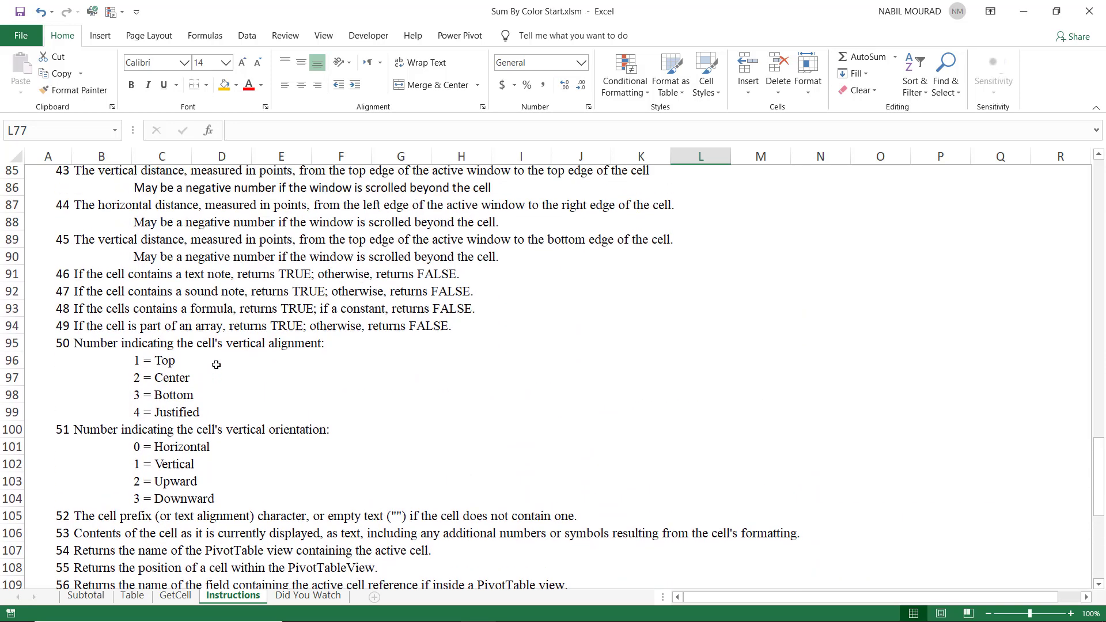